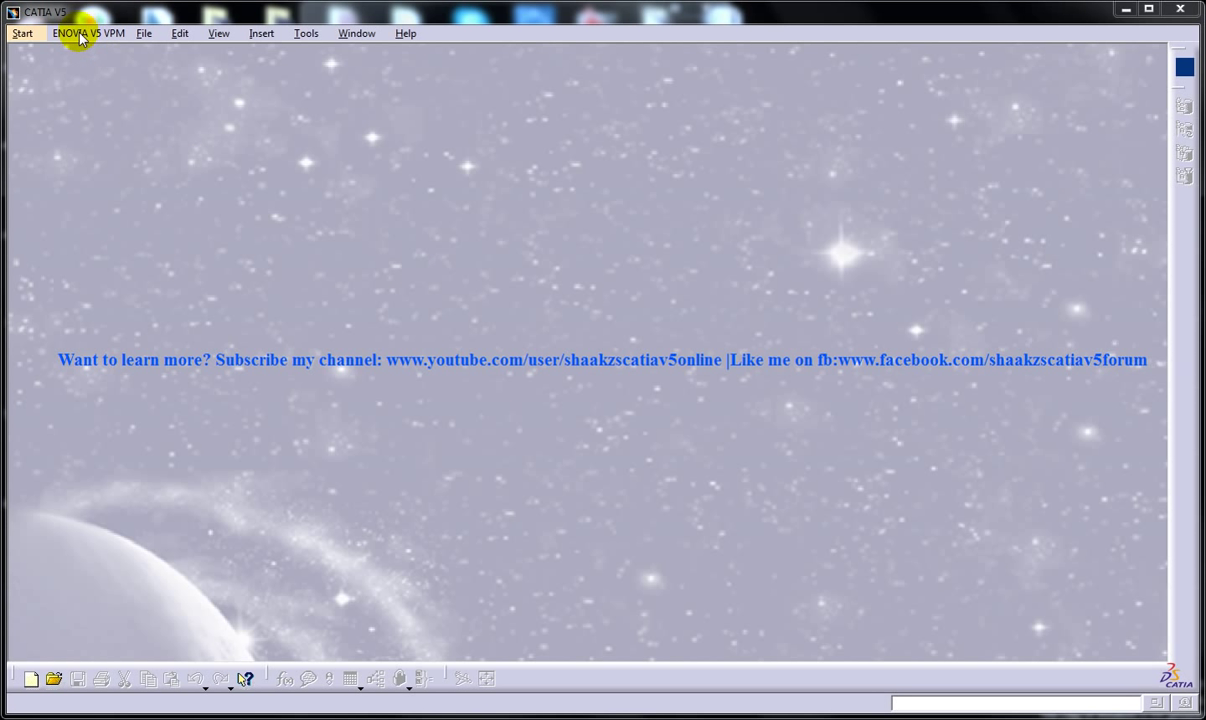
- Open Arm_support.CATPart from the Excavator folder
{"action": "key", "text": "Down"}
{"action": "mouse_move", "coordinate": [80, 74]}
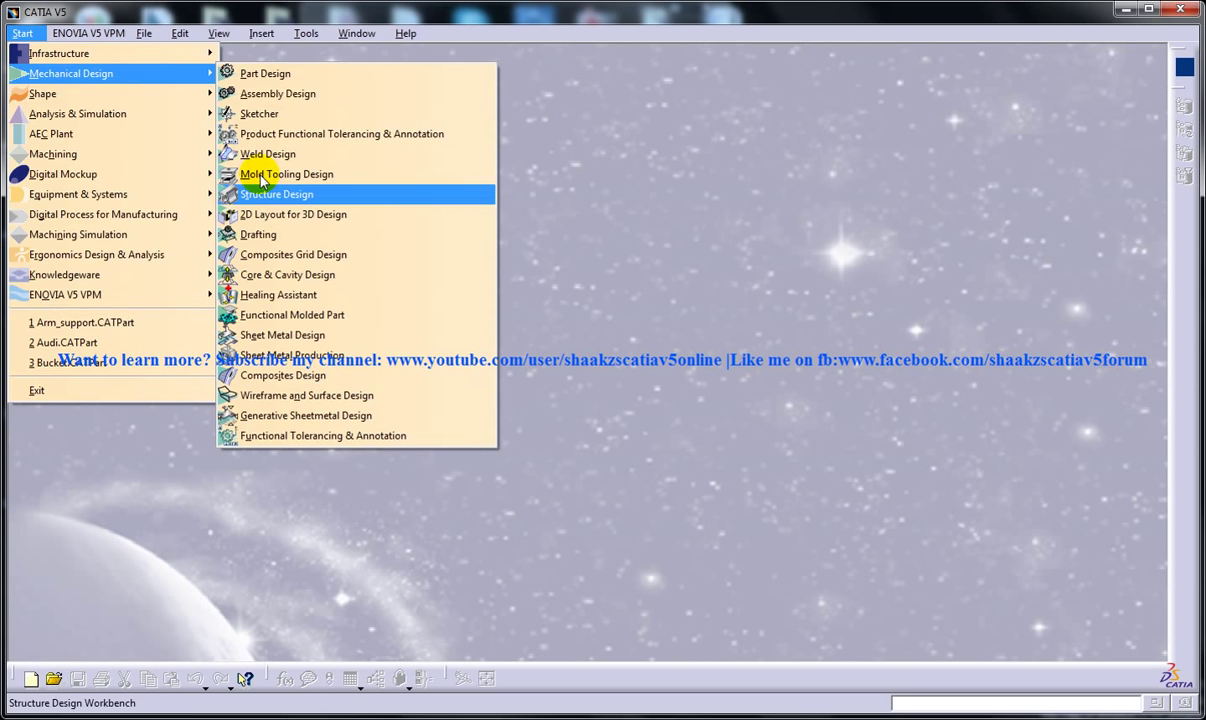
{"action": "left_click", "coordinate": [140, 73]}
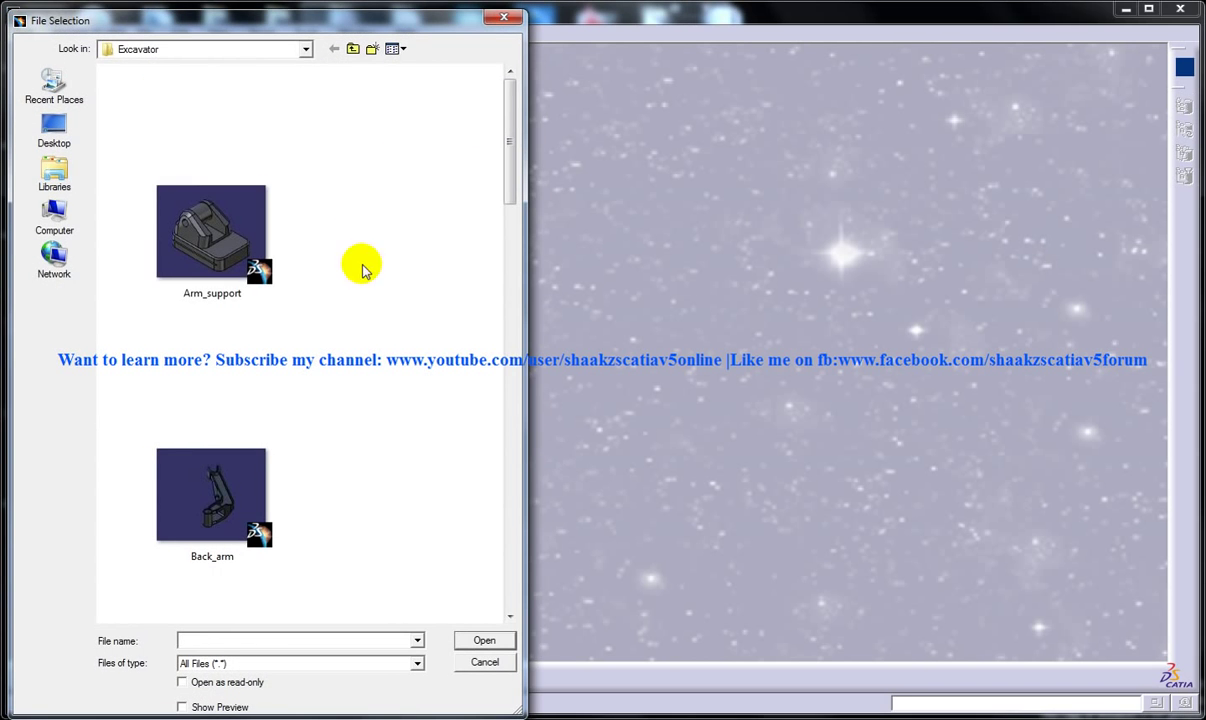
{"action": "double_click", "coordinate": [212, 235]}
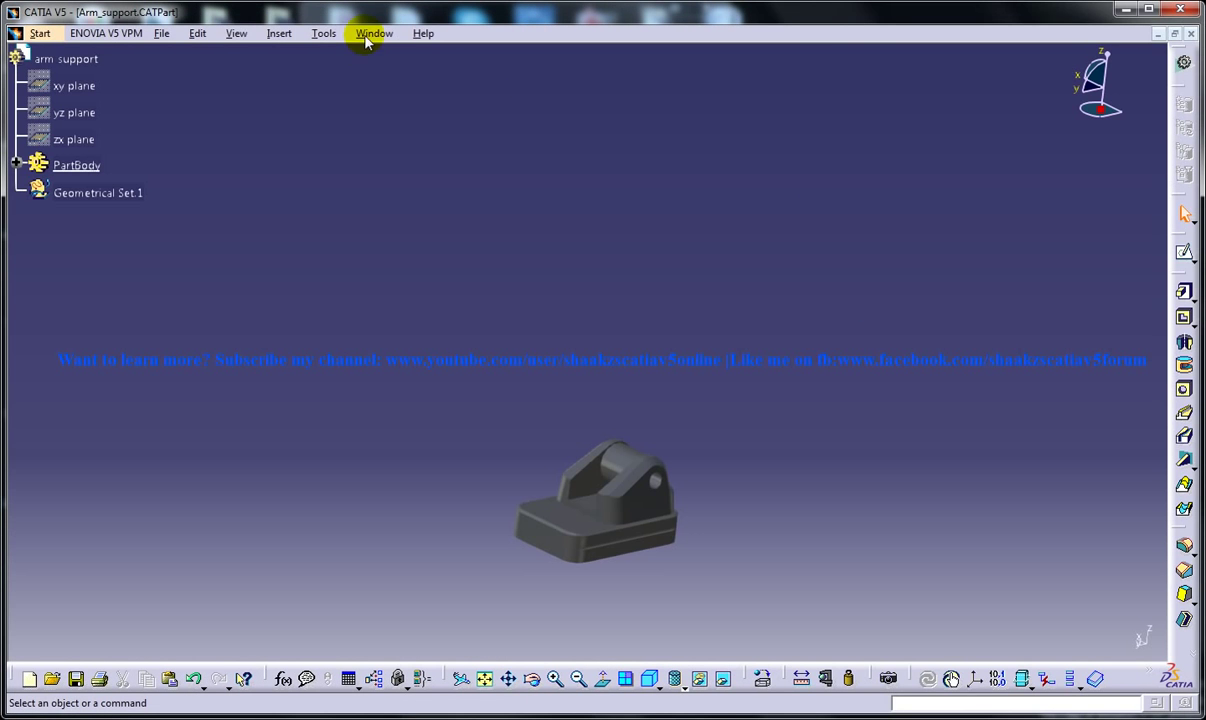
- Start a new Drafting drawing from the part on an empty A4 sheet
{"action": "left_click", "coordinate": [40, 33]}
{"action": "mouse_move", "coordinate": [80, 73]}
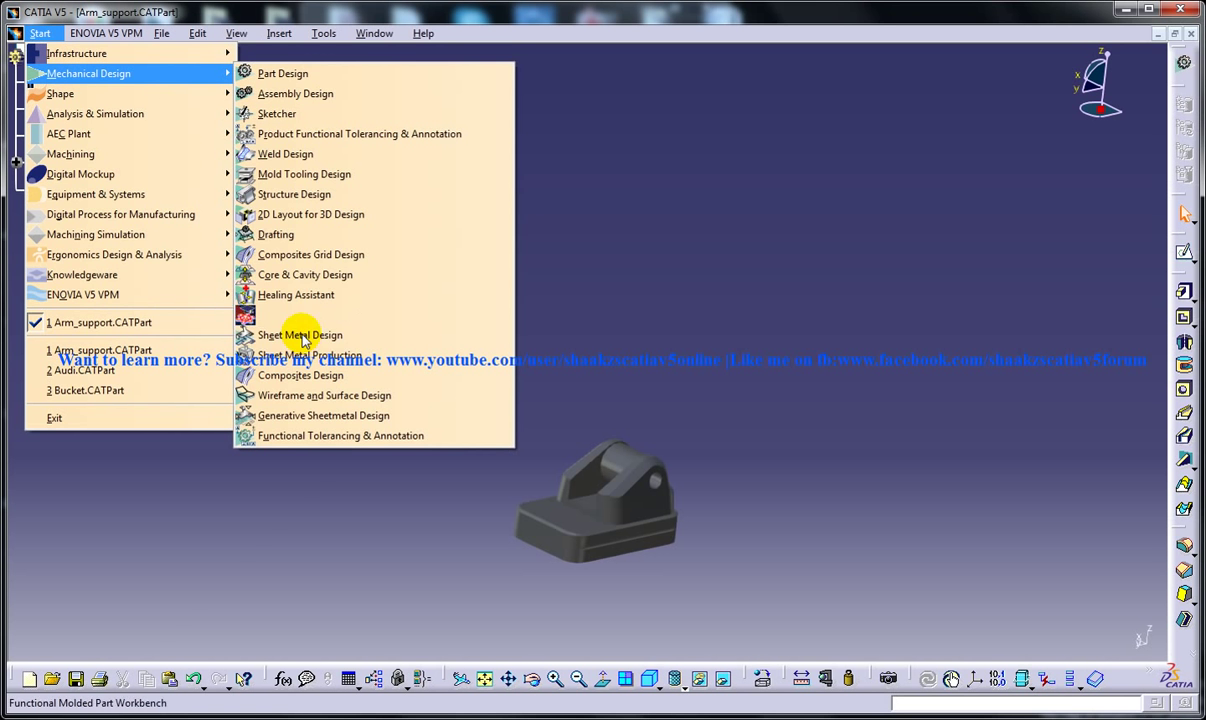
{"action": "left_click", "coordinate": [277, 234]}
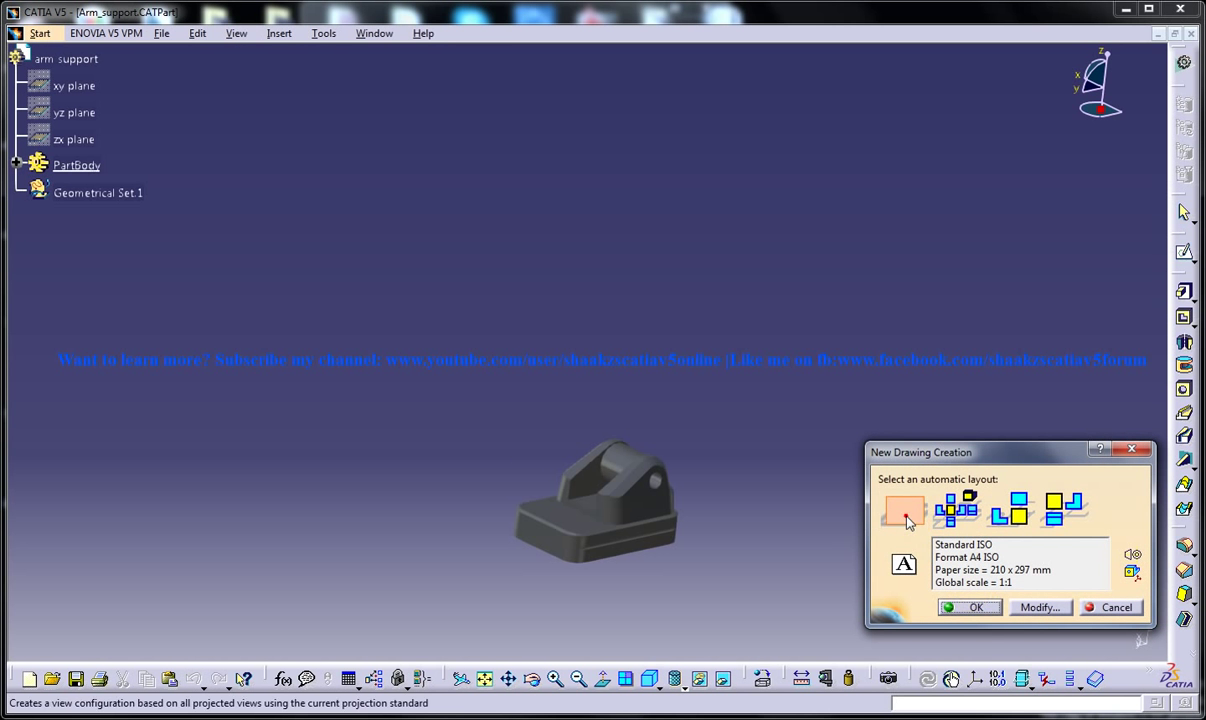
{"action": "left_click", "coordinate": [972, 609]}
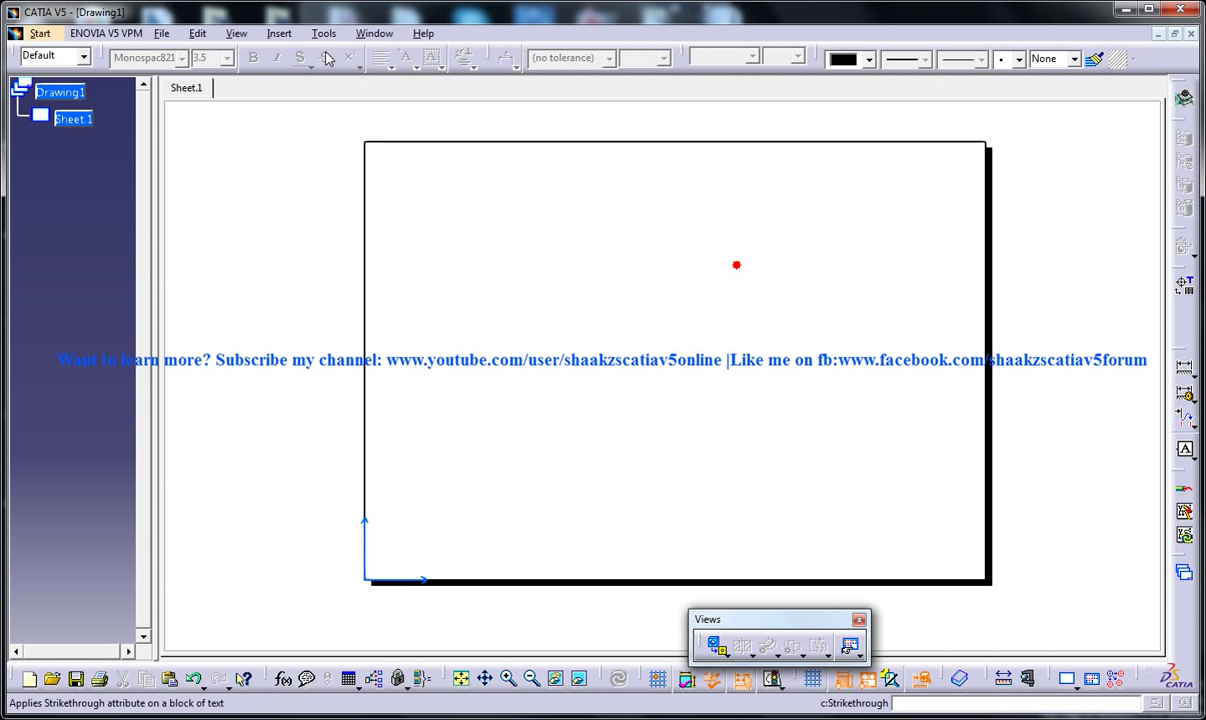
- Insert a front view from the part's yz plane at the sheet's upper left
{"action": "left_click", "coordinate": [279, 34]}
{"action": "left_click", "coordinate": [300, 80]}
{"action": "mouse_move", "coordinate": [506, 88]}
{"action": "left_click", "coordinate": [565, 81]}
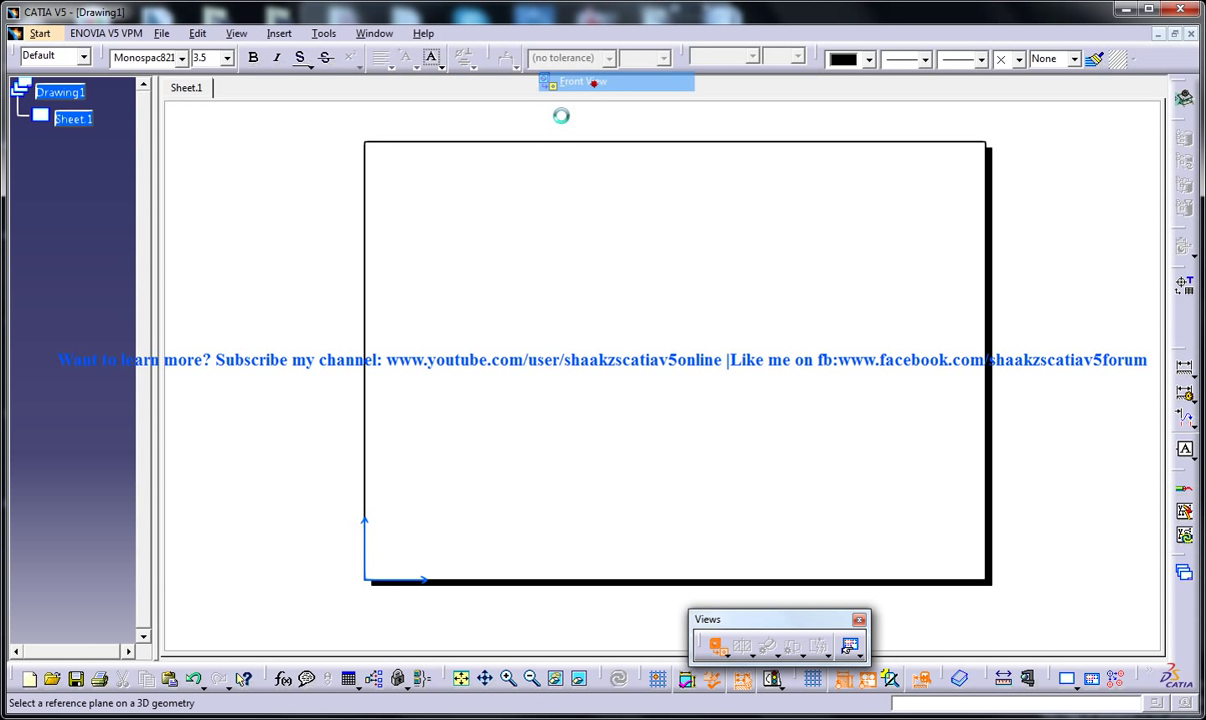
{"action": "left_click", "coordinate": [386, 33]}
{"action": "left_click", "coordinate": [417, 137]}
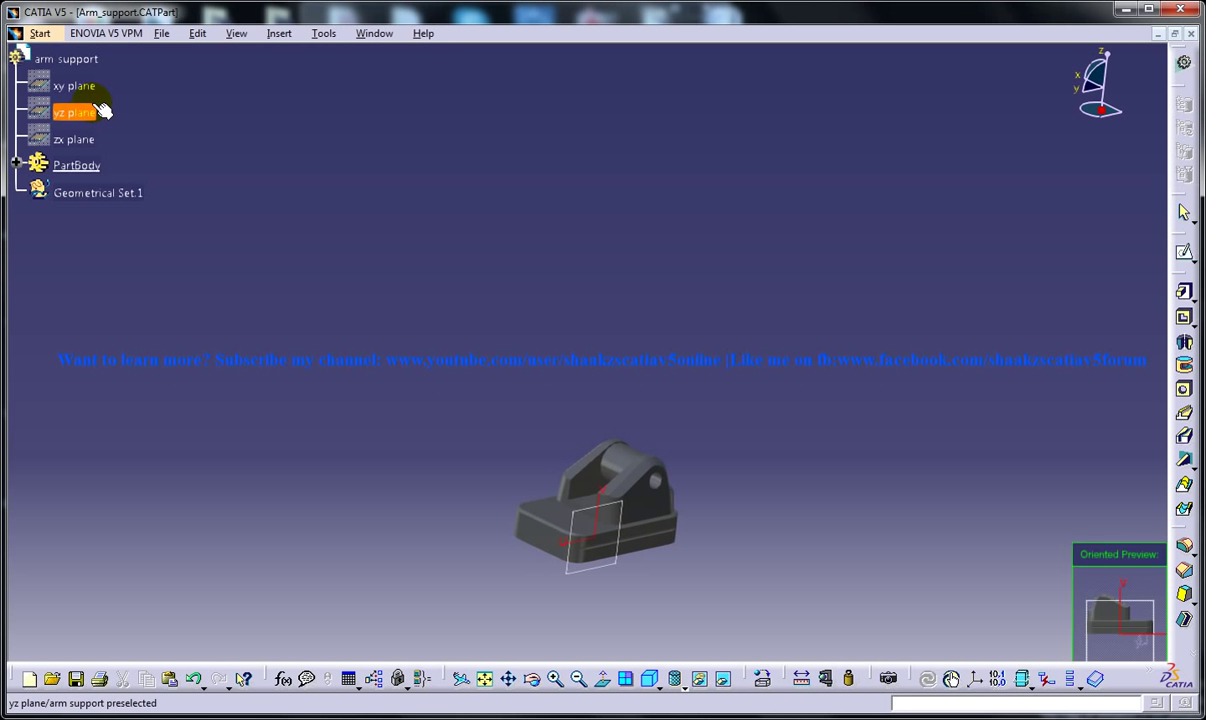
{"action": "left_click", "coordinate": [76, 112]}
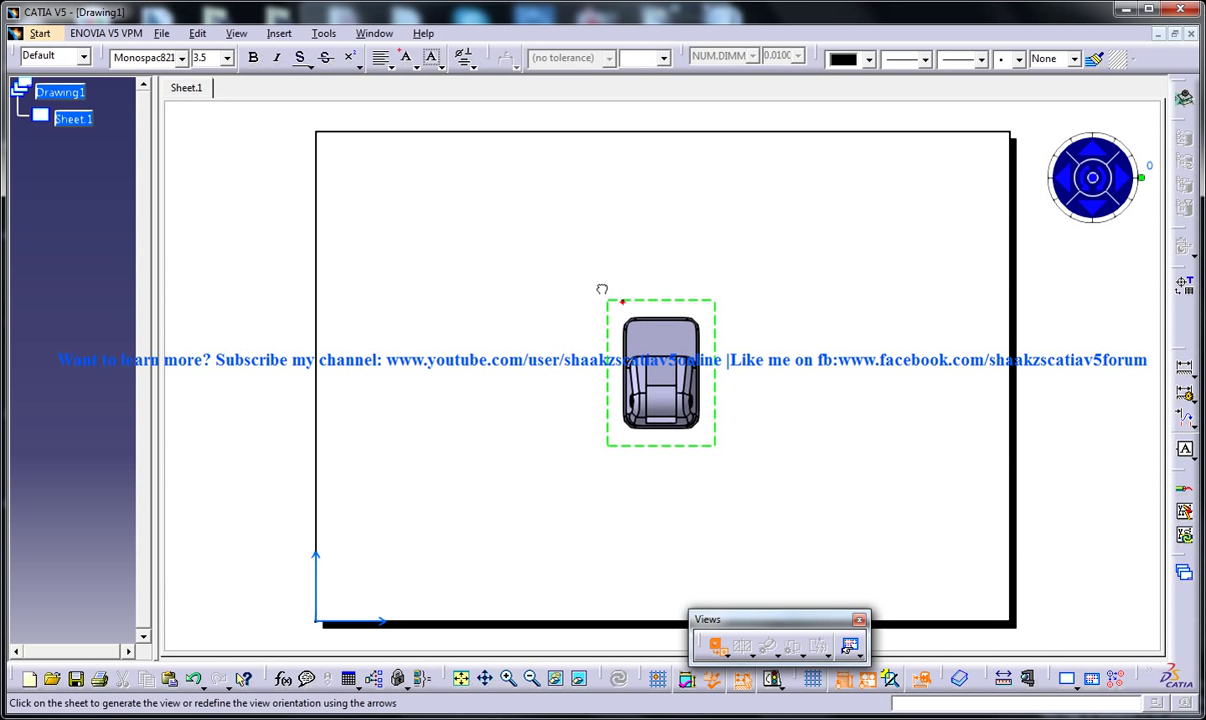
{"action": "left_click", "coordinate": [378, 184]}
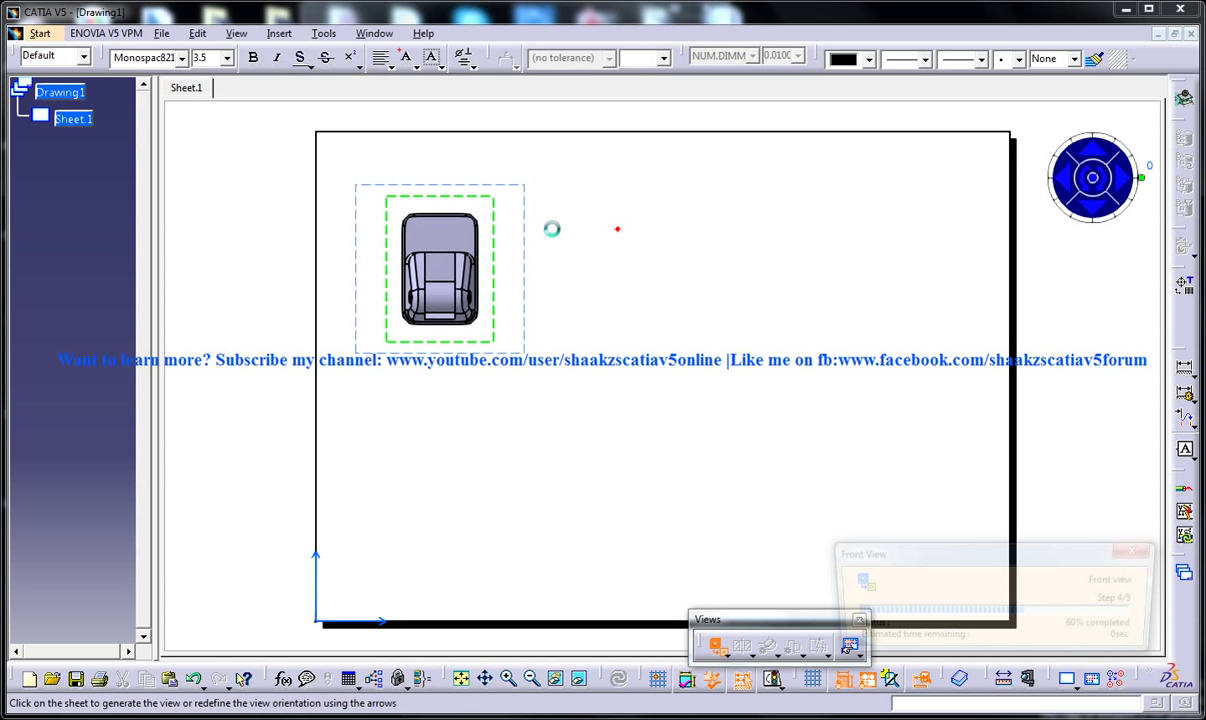
- Add projection views: a left view right of the front view and a top view below it
{"action": "left_click", "coordinate": [279, 33]}
{"action": "mouse_move", "coordinate": [330, 83]}
{"action": "mouse_move", "coordinate": [493, 81]}
{"action": "left_click", "coordinate": [592, 141]}
{"action": "left_click", "coordinate": [707, 262]}
{"action": "left_click", "coordinate": [279, 33]}
{"action": "left_click", "coordinate": [331, 82]}
{"action": "mouse_move", "coordinate": [470, 82]}
{"action": "left_click", "coordinate": [586, 140]}
{"action": "left_click", "coordinate": [465, 515]}
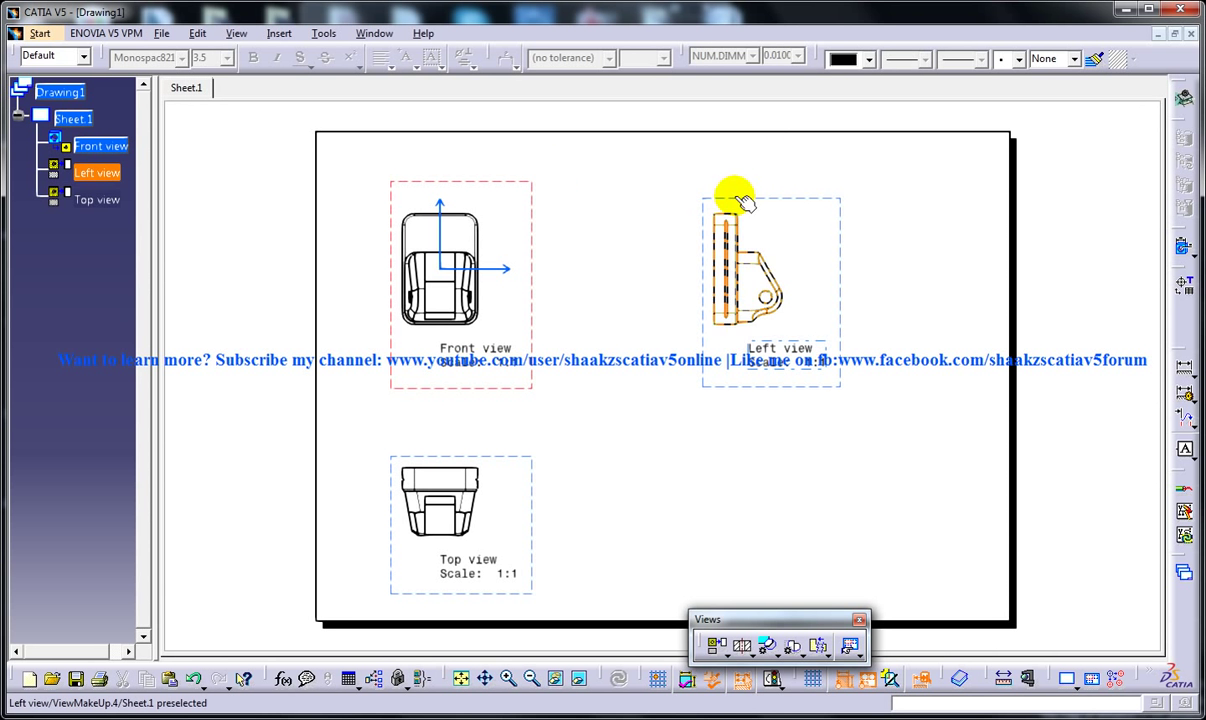
- Drag the Left view nearer the Front view, keeping both level
{"action": "left_click_drag", "start_coordinate": [748, 203], "coordinate": [682, 193]}
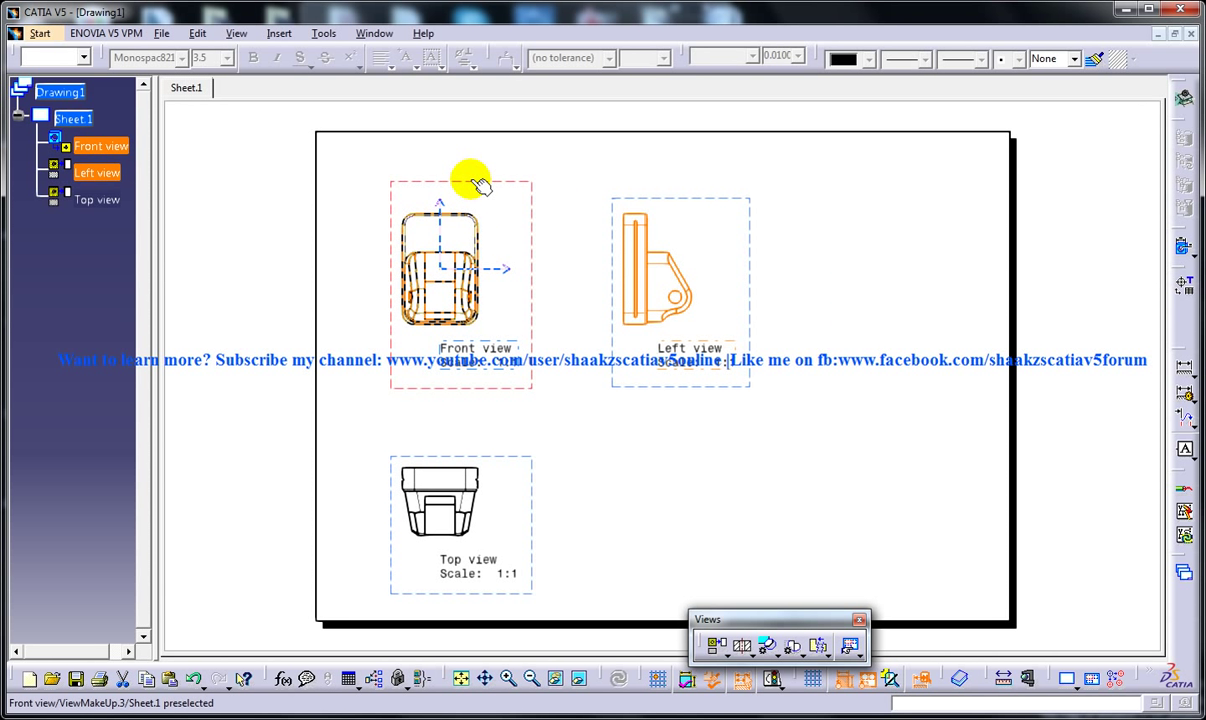
{"action": "left_click", "coordinate": [682, 168]}
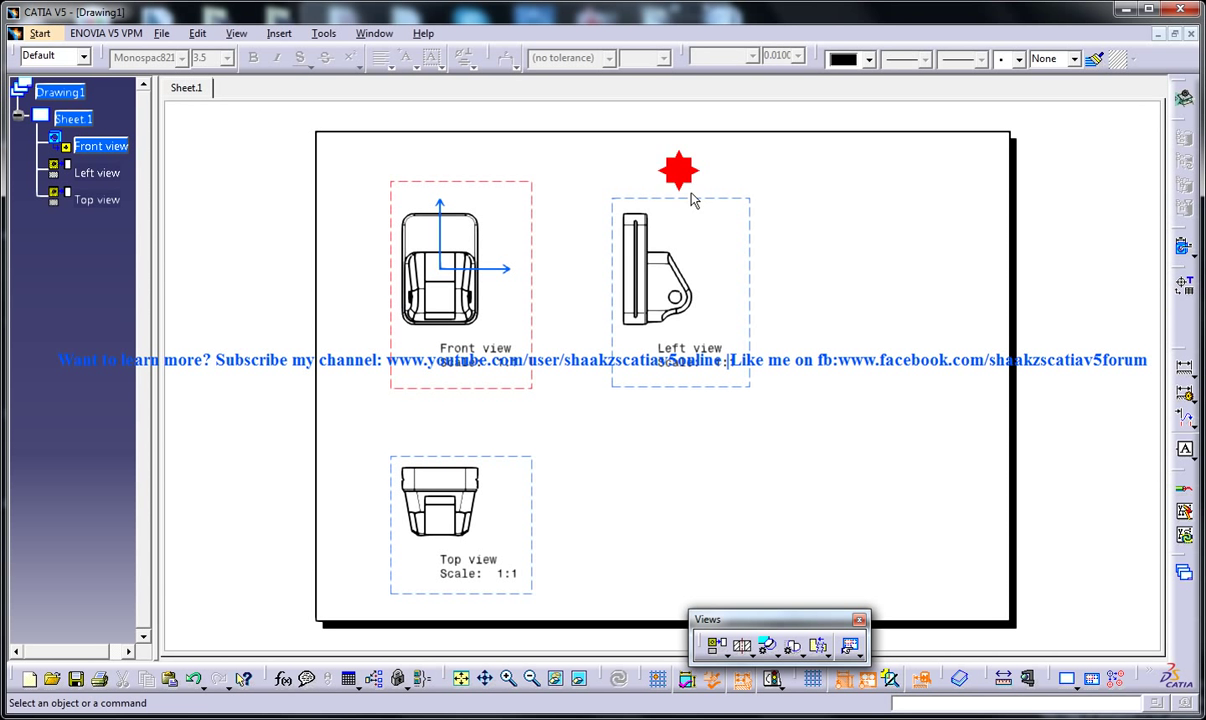
- Position the Left view independently of the Front view and move it higher on the sheet
{"action": "right_click", "coordinate": [690, 196]}
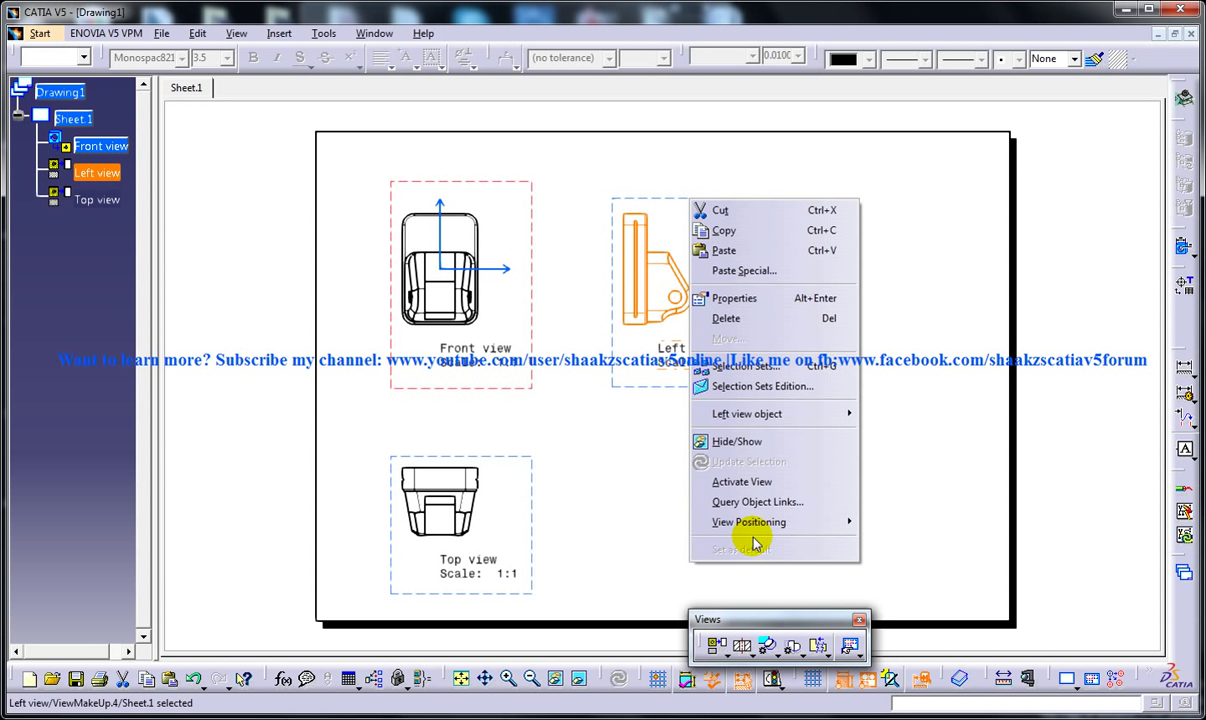
{"action": "mouse_move", "coordinate": [762, 521]}
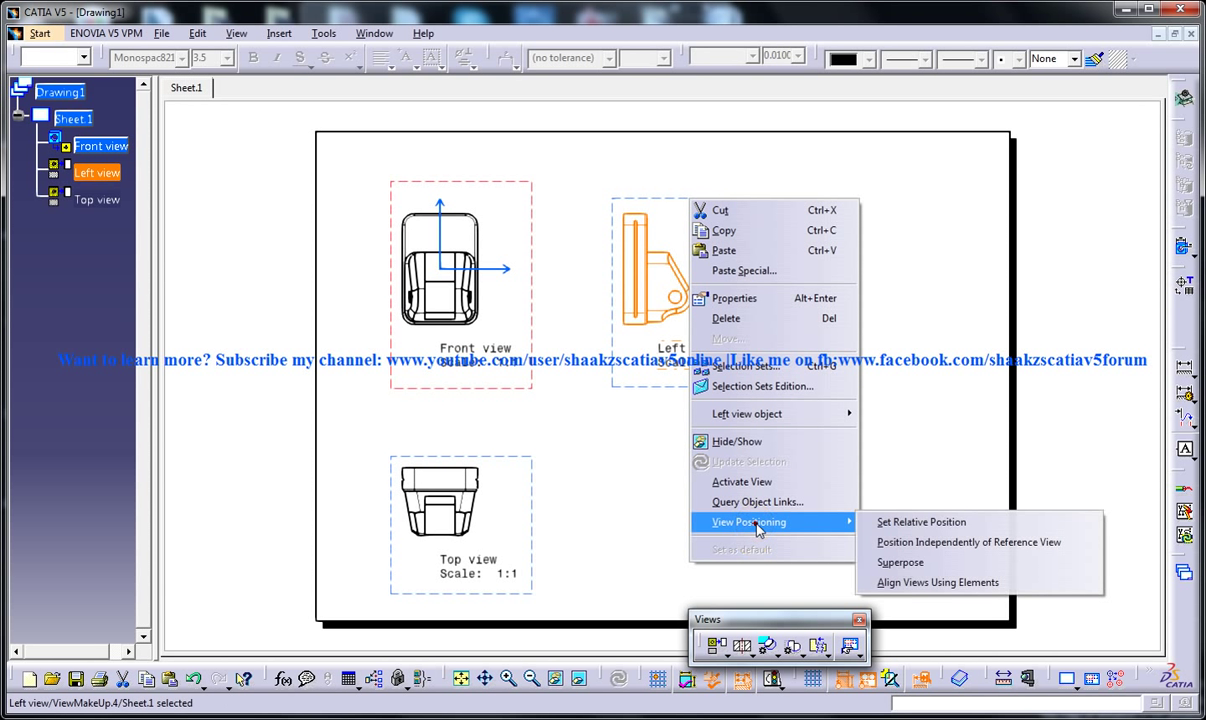
{"action": "left_click", "coordinate": [906, 547]}
{"action": "left_click_drag", "start_coordinate": [680, 189], "coordinate": [658, 152]}
{"action": "left_click", "coordinate": [812, 214]}
- Position the Left view according to the Front view again and nudge it slightly closer
{"action": "right_click", "coordinate": [724, 155]}
{"action": "mouse_move", "coordinate": [828, 484]}
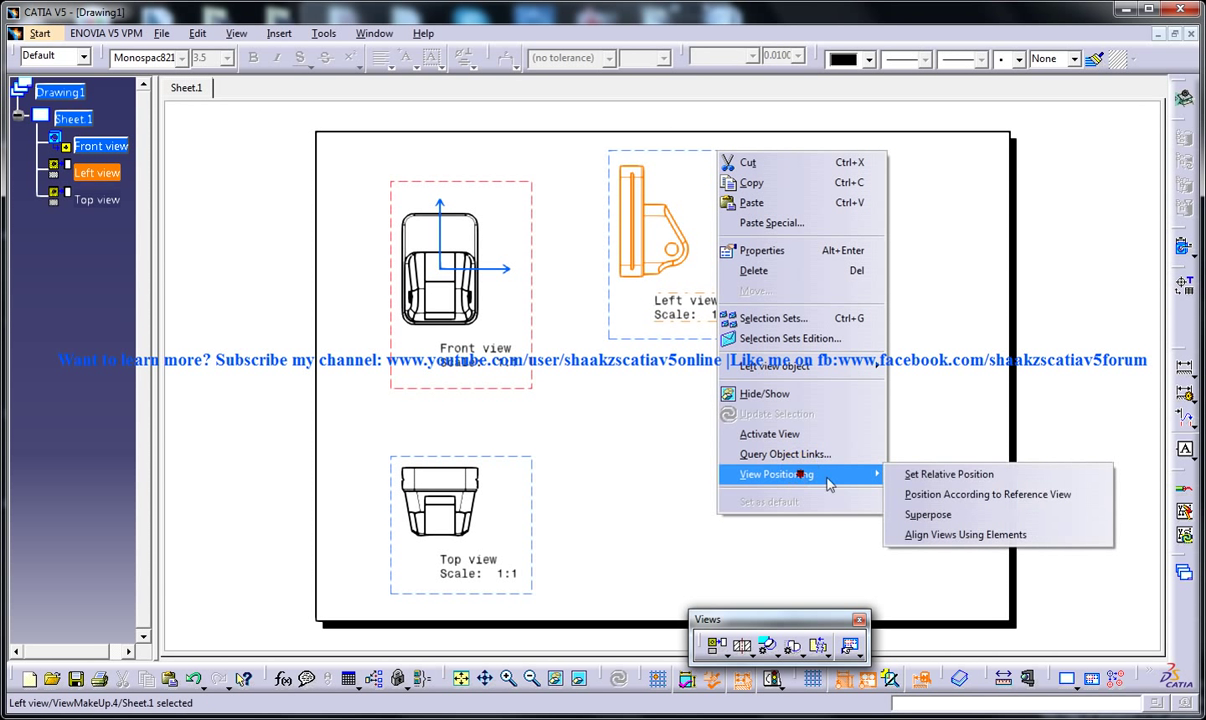
{"action": "left_click", "coordinate": [983, 494]}
{"action": "left_click", "coordinate": [856, 398]}
{"action": "mouse_move", "coordinate": [686, 196]}
{"action": "left_mouse_down"}
{"action": "mouse_move", "coordinate": [885, 200]}
{"action": "mouse_move", "coordinate": [662, 194]}
{"action": "mouse_move", "coordinate": [682, 200]}
{"action": "left_mouse_up"}
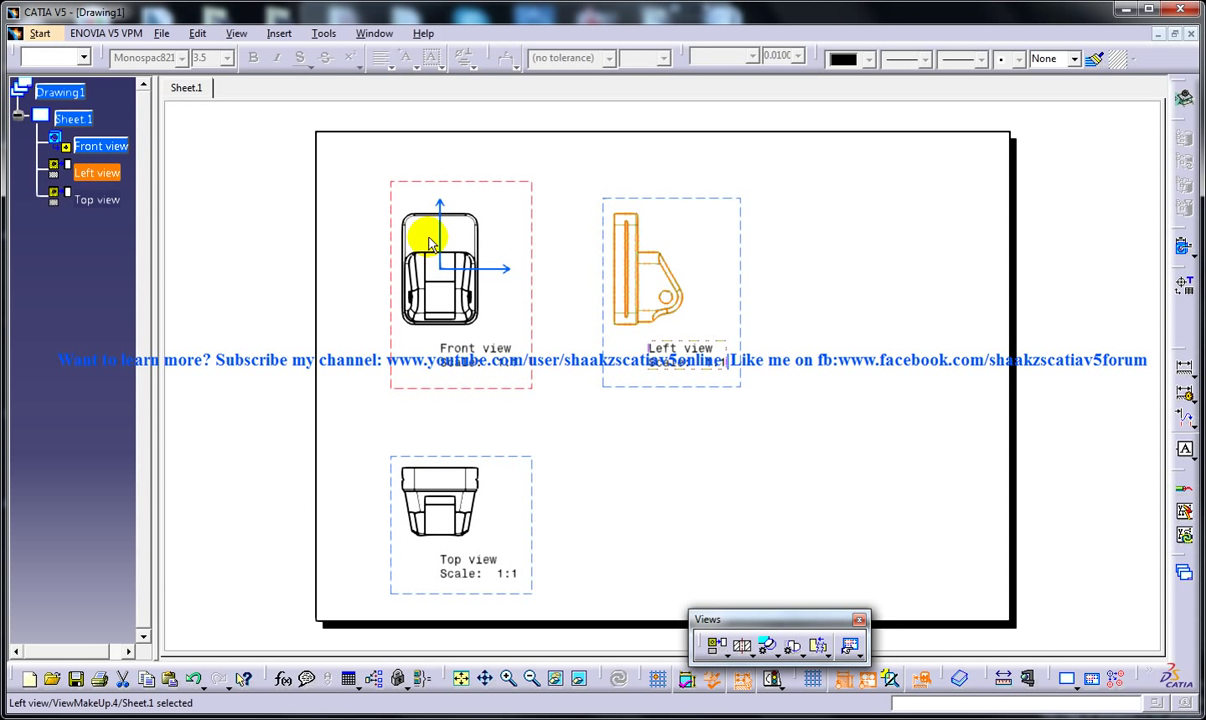
- In the Left view Properties, enable hidden lines, center lines and axes, then apply
{"action": "left_click", "coordinate": [752, 182]}
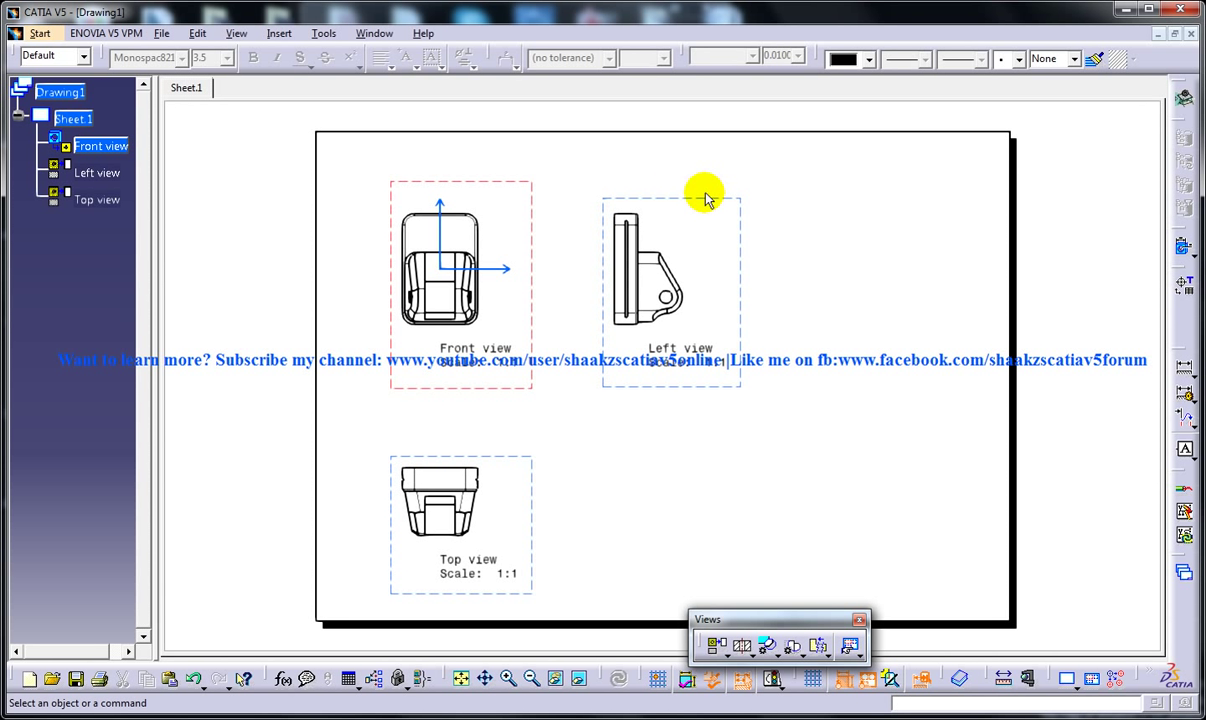
{"action": "right_click", "coordinate": [712, 196]}
{"action": "left_click", "coordinate": [762, 296]}
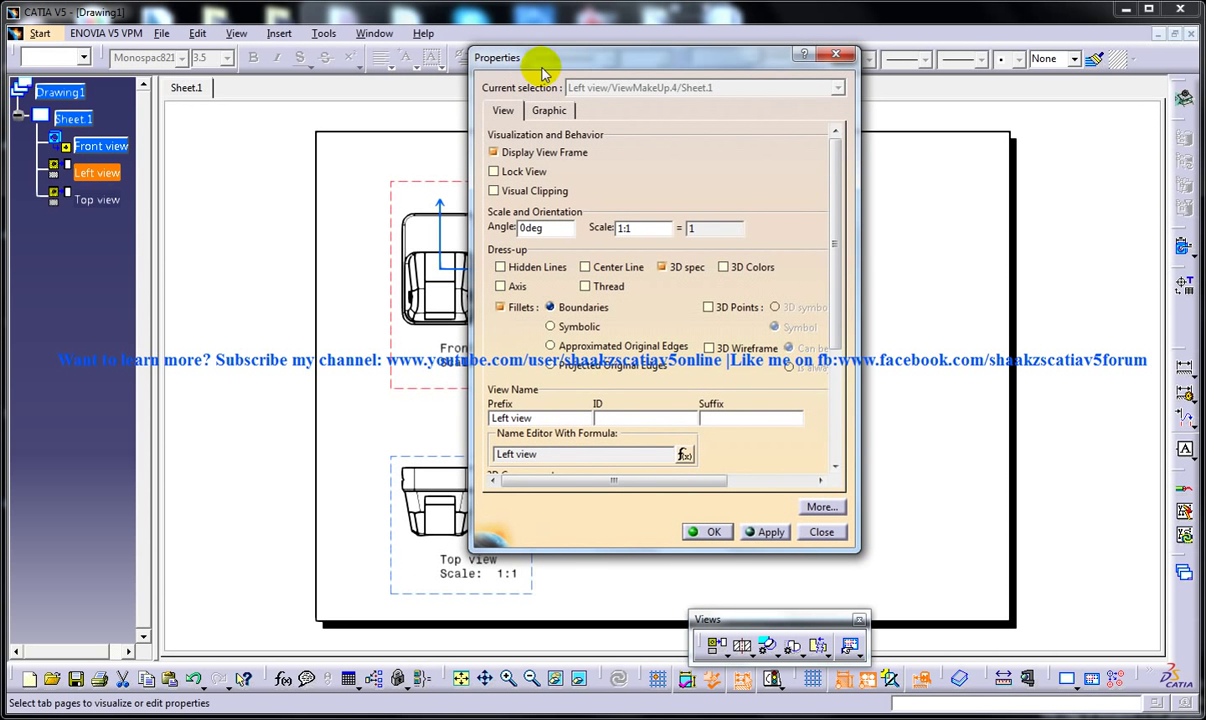
{"action": "left_click_drag", "start_coordinate": [538, 59], "coordinate": [755, 84]}
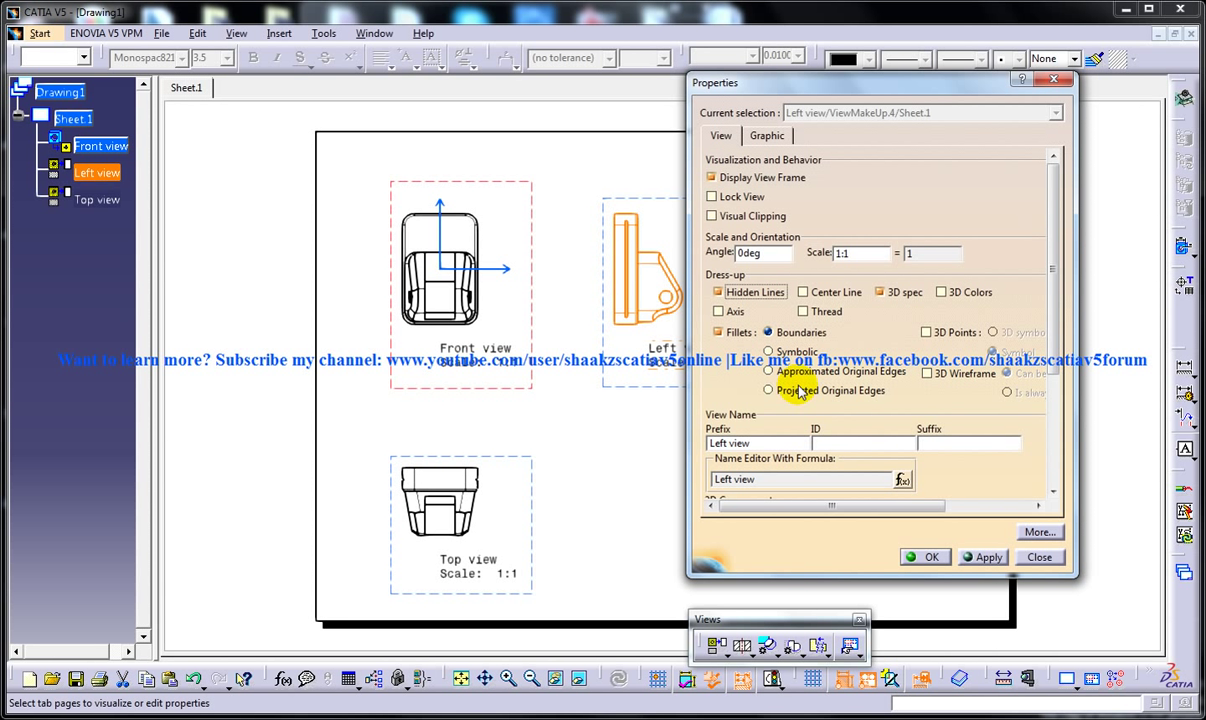
{"action": "left_click", "coordinate": [989, 558]}
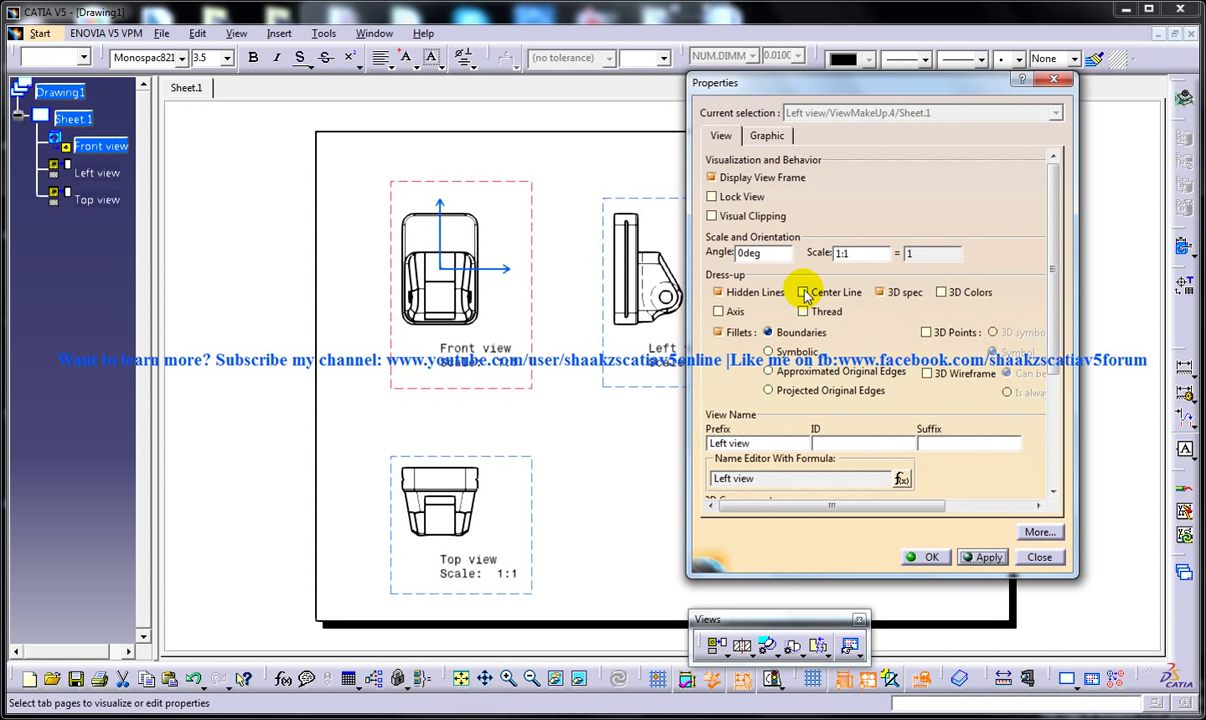
{"action": "left_click", "coordinate": [735, 313]}
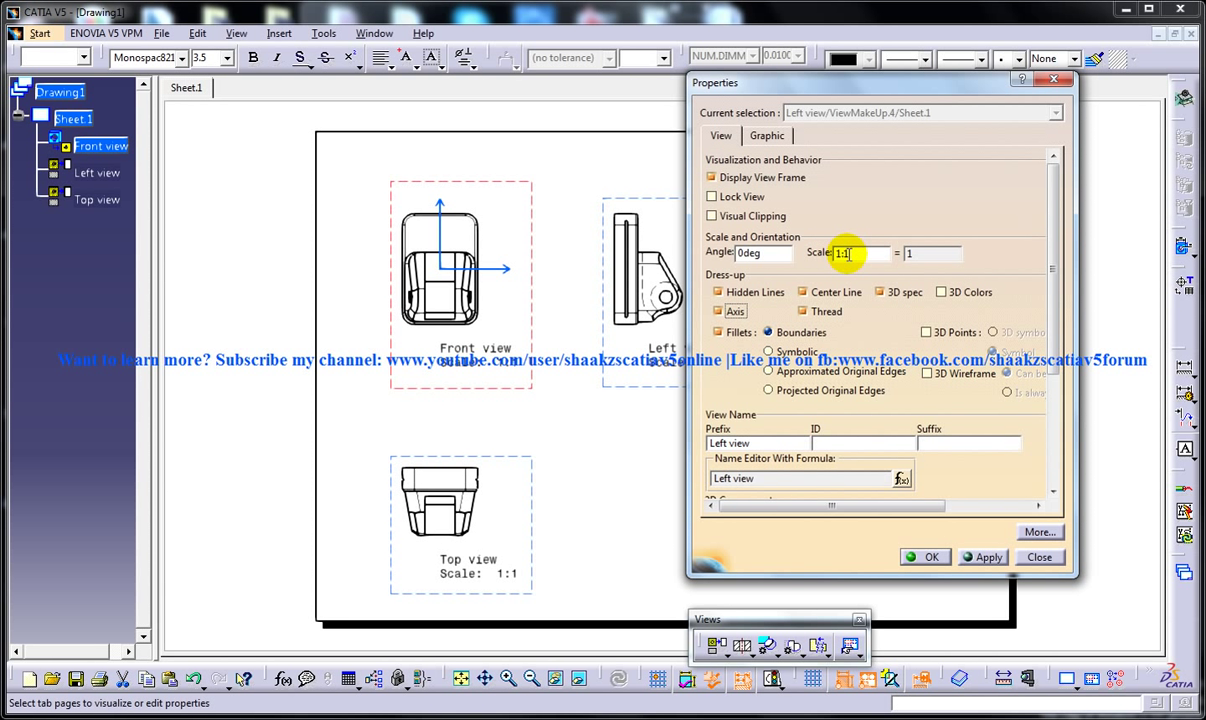
{"action": "left_click", "coordinate": [931, 558]}
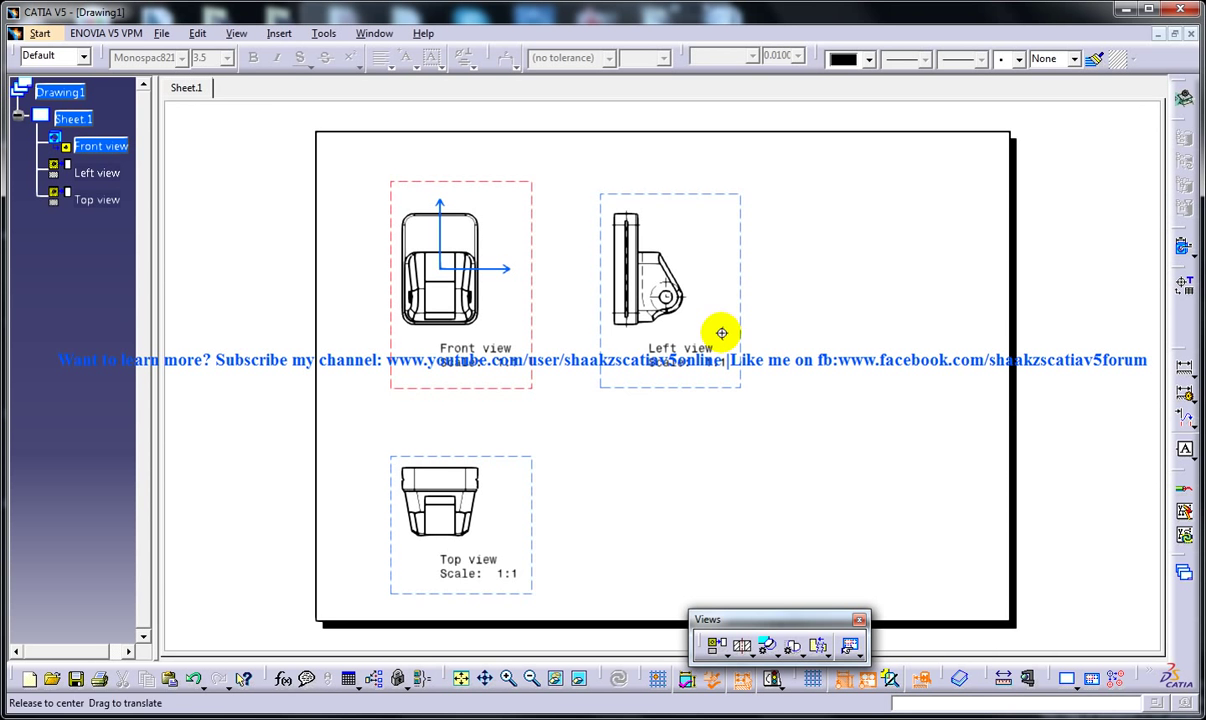
{"action": "middle_click_drag", "start_coordinate": [722, 333], "coordinate": [678, 197], "text": "ctrl"}
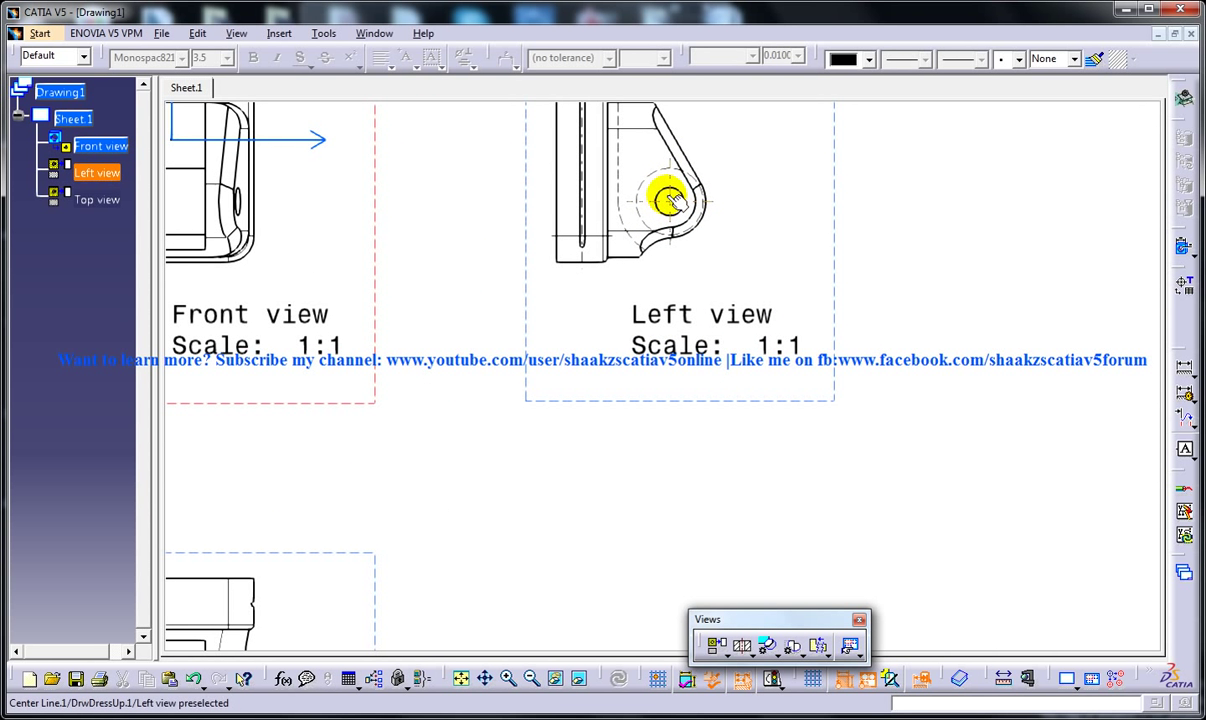
{"action": "middle_click_drag", "start_coordinate": [874, 207], "coordinate": [882, 377], "text": "ctrl"}
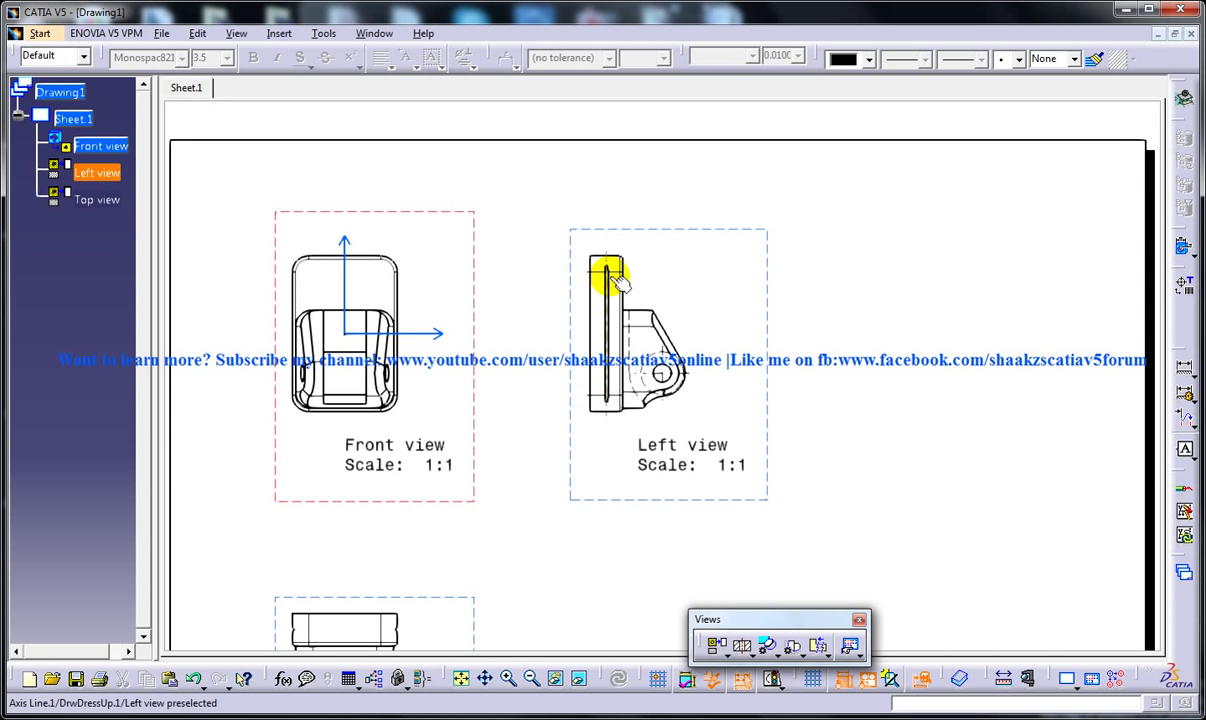
{"action": "mouse_move", "coordinate": [613, 264]}
{"action": "middle_mouse_down", "text": "ctrl"}
{"action": "mouse_move", "coordinate": [607, 143]}
{"action": "mouse_move", "coordinate": [687, 258]}
{"action": "mouse_move", "coordinate": [549, 228]}
{"action": "mouse_move", "coordinate": [603, 404]}
{"action": "mouse_move", "coordinate": [606, 250]}
{"action": "middle_mouse_up", "text": "ctrl"}
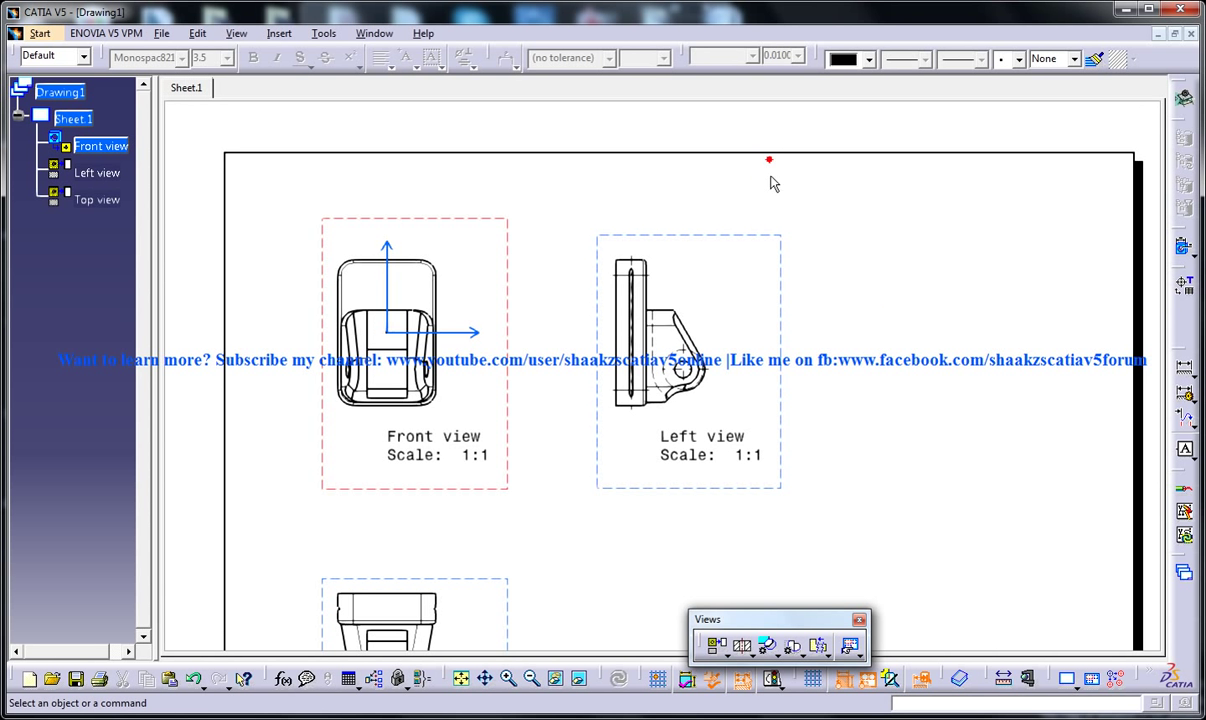
- Set the Left view to Position Independently of Reference View
{"action": "right_click", "coordinate": [749, 234]}
{"action": "mouse_move", "coordinate": [826, 562]}
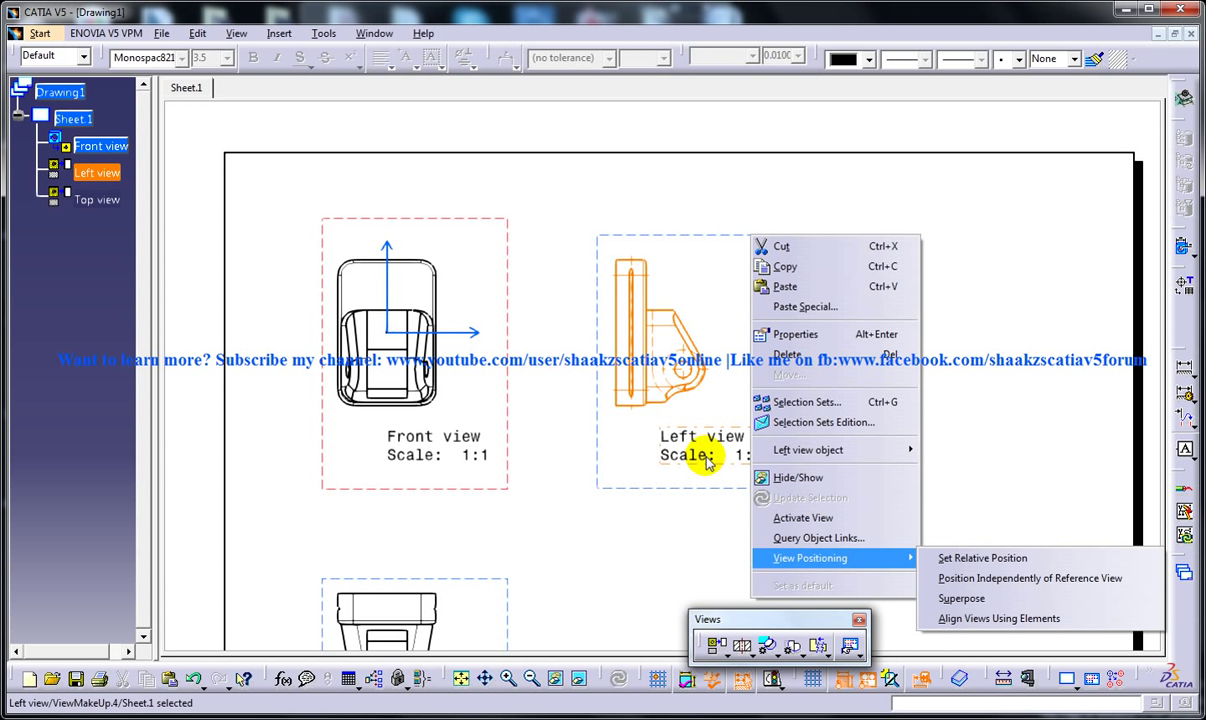
{"action": "left_click", "coordinate": [978, 402]}
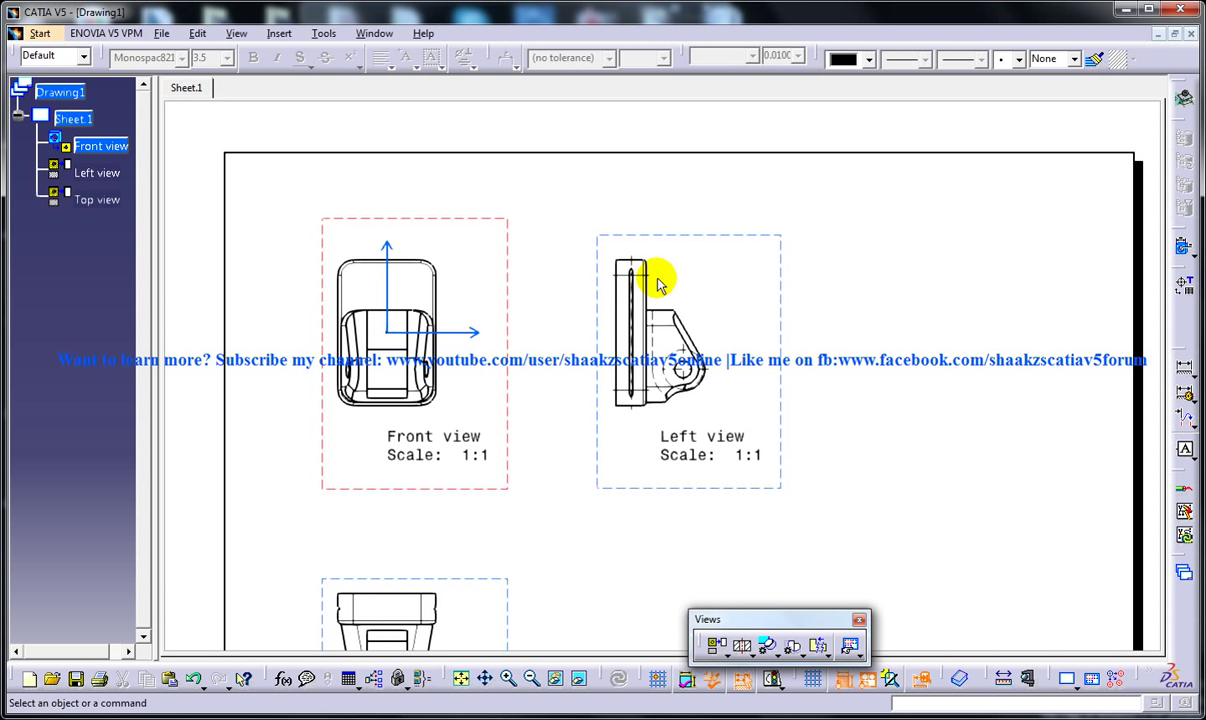
{"action": "right_click", "coordinate": [782, 301]}
{"action": "mouse_move", "coordinate": [860, 621]}
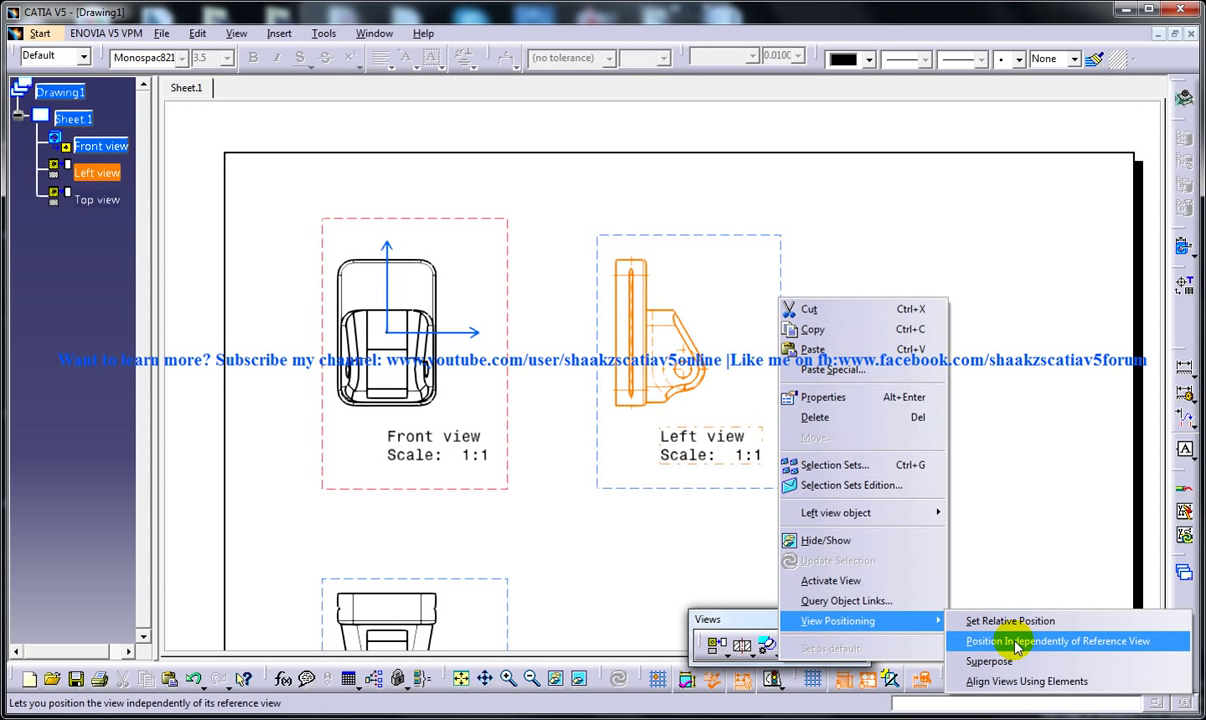
{"action": "left_click", "coordinate": [995, 642]}
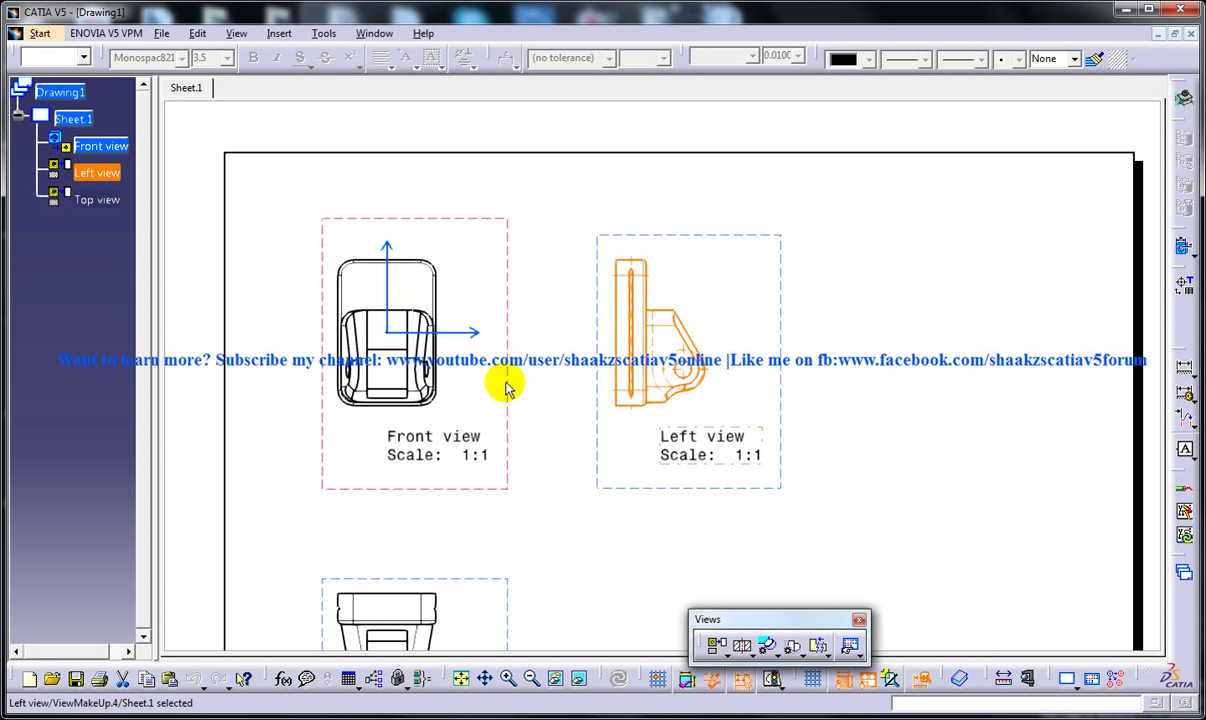
- Align the Left view's bottom edge with a Front view edge using Align Views Using Elements
{"action": "left_click", "coordinate": [846, 320]}
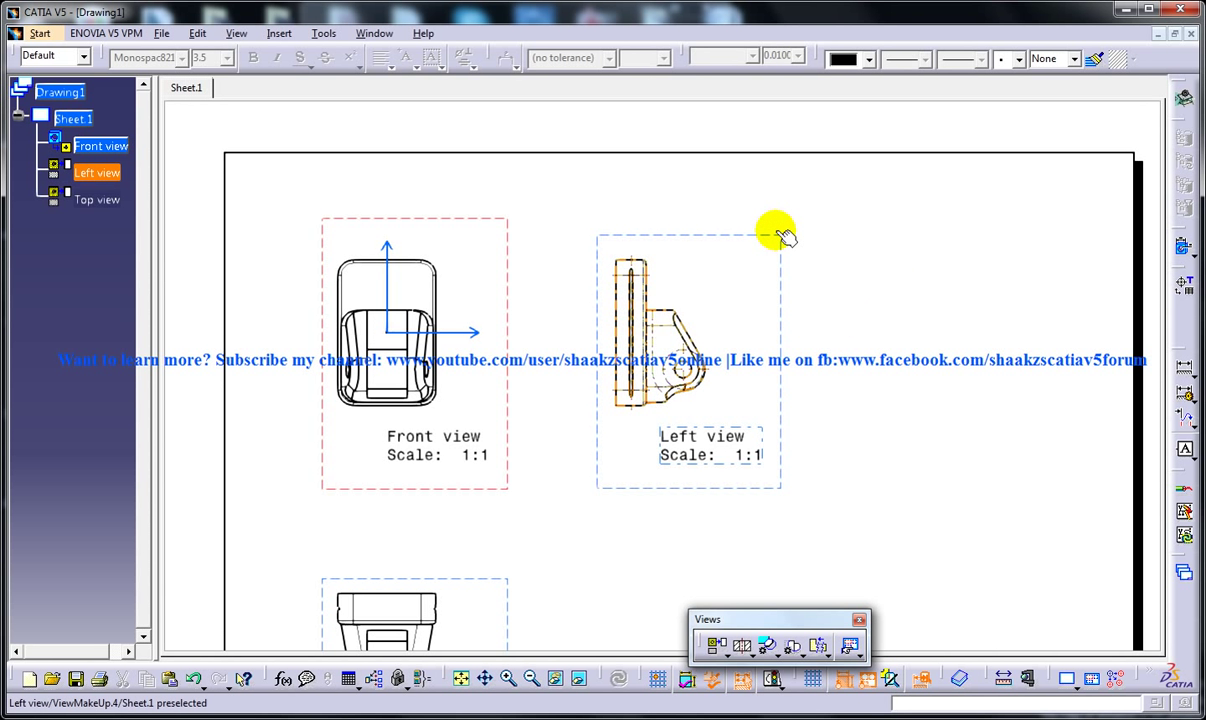
{"action": "right_click", "coordinate": [780, 240]}
{"action": "mouse_move", "coordinate": [925, 560]}
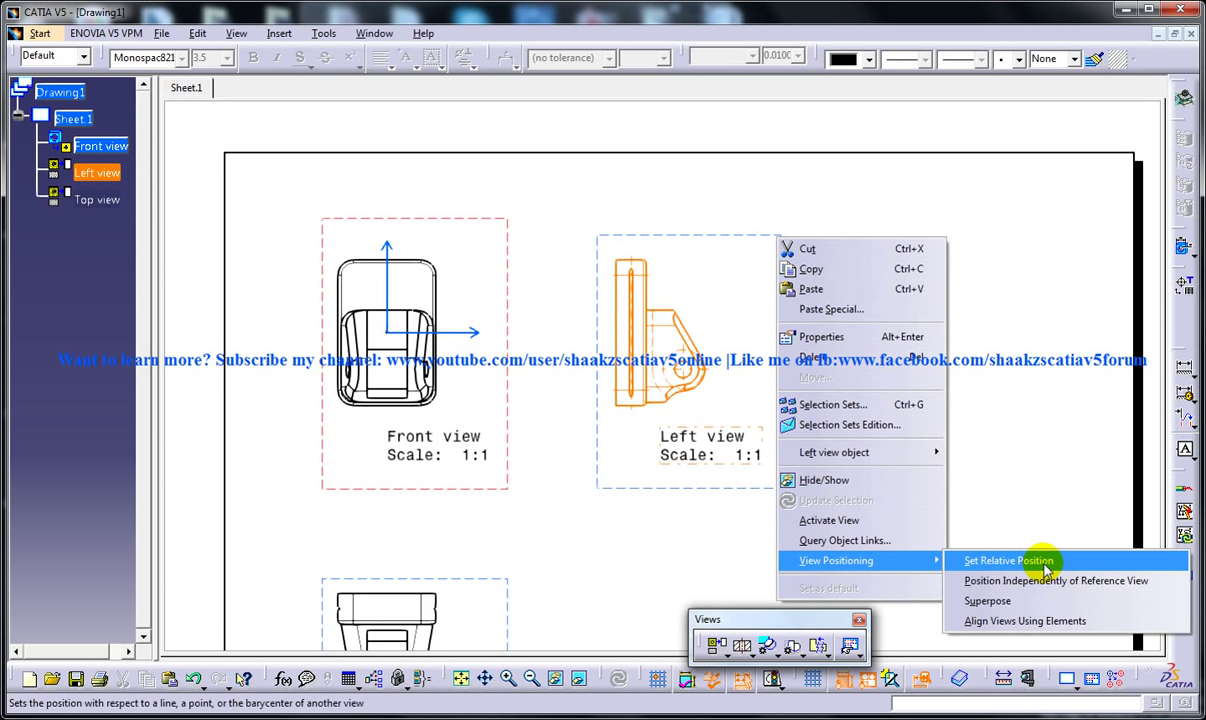
{"action": "left_click", "coordinate": [1022, 622]}
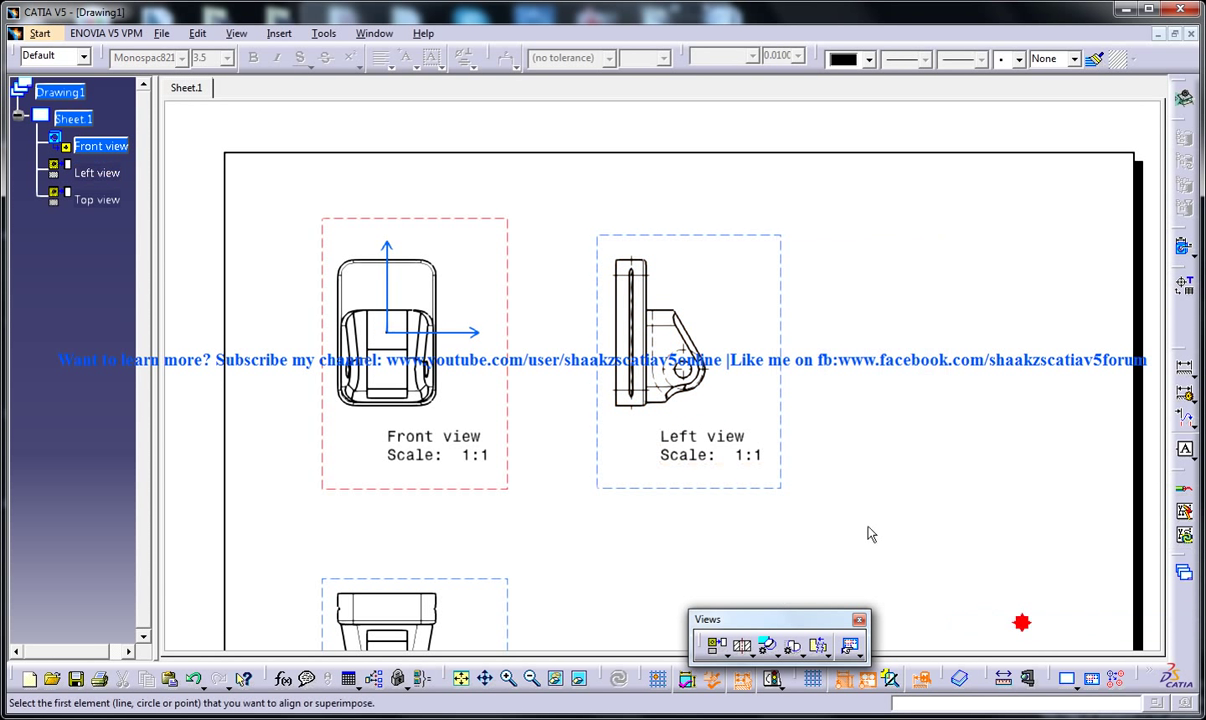
{"action": "left_click", "coordinate": [625, 406]}
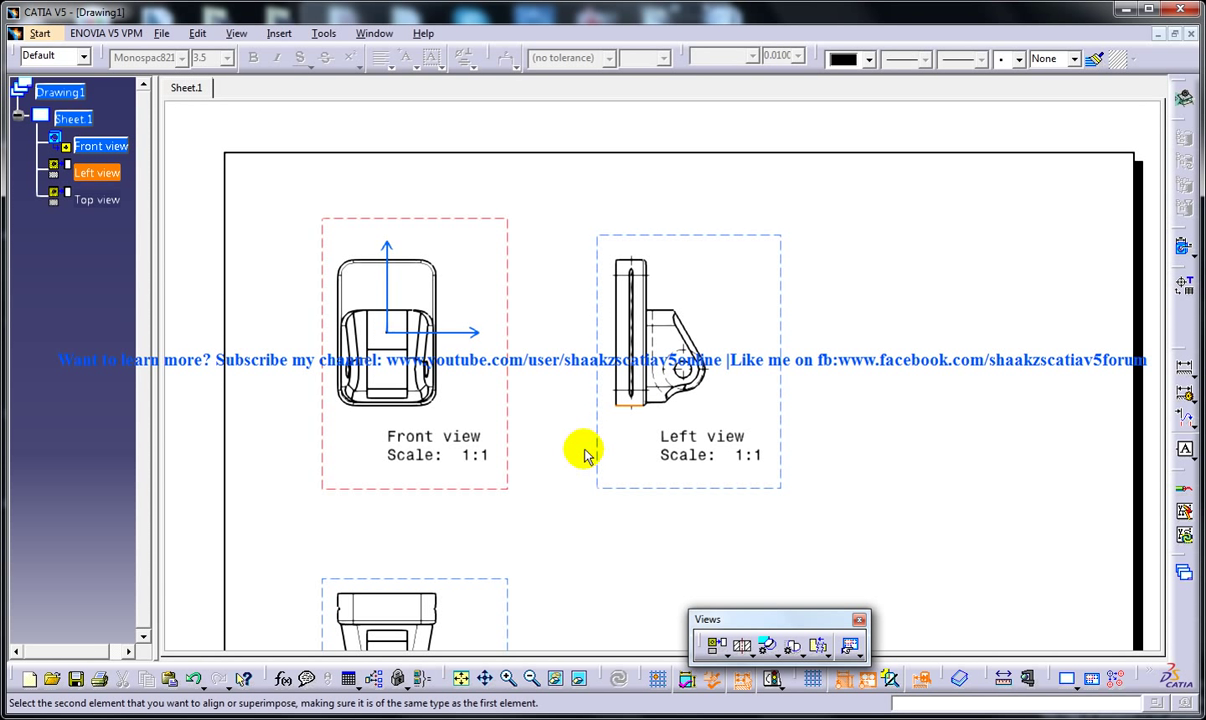
{"action": "left_click", "coordinate": [383, 347]}
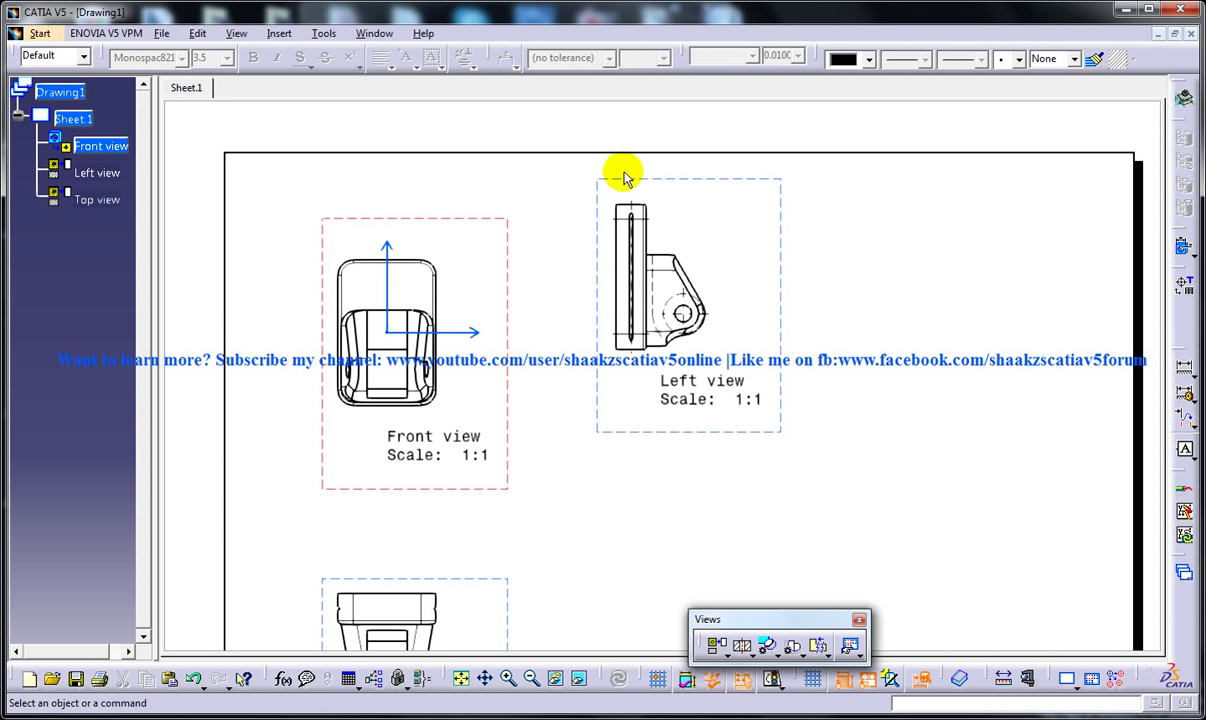
- Set the Left view back to Position According to Reference View, level with the Front view
{"action": "right_click", "coordinate": [683, 180]}
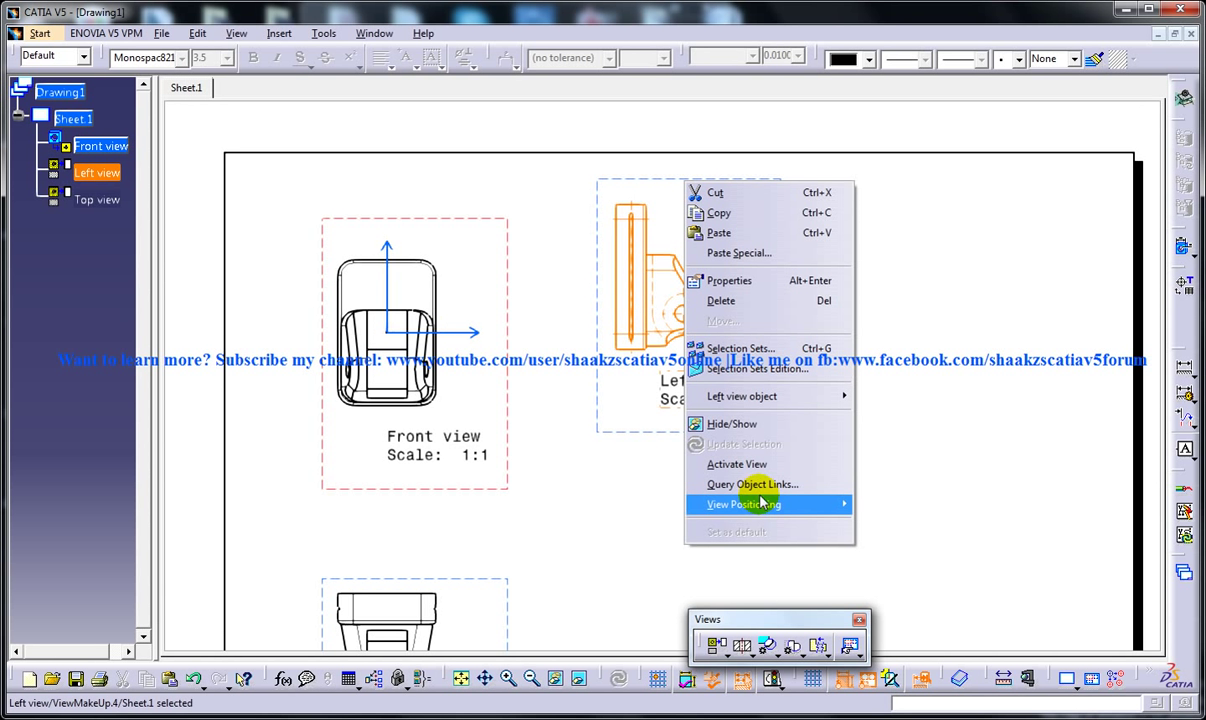
{"action": "mouse_move", "coordinate": [765, 504]}
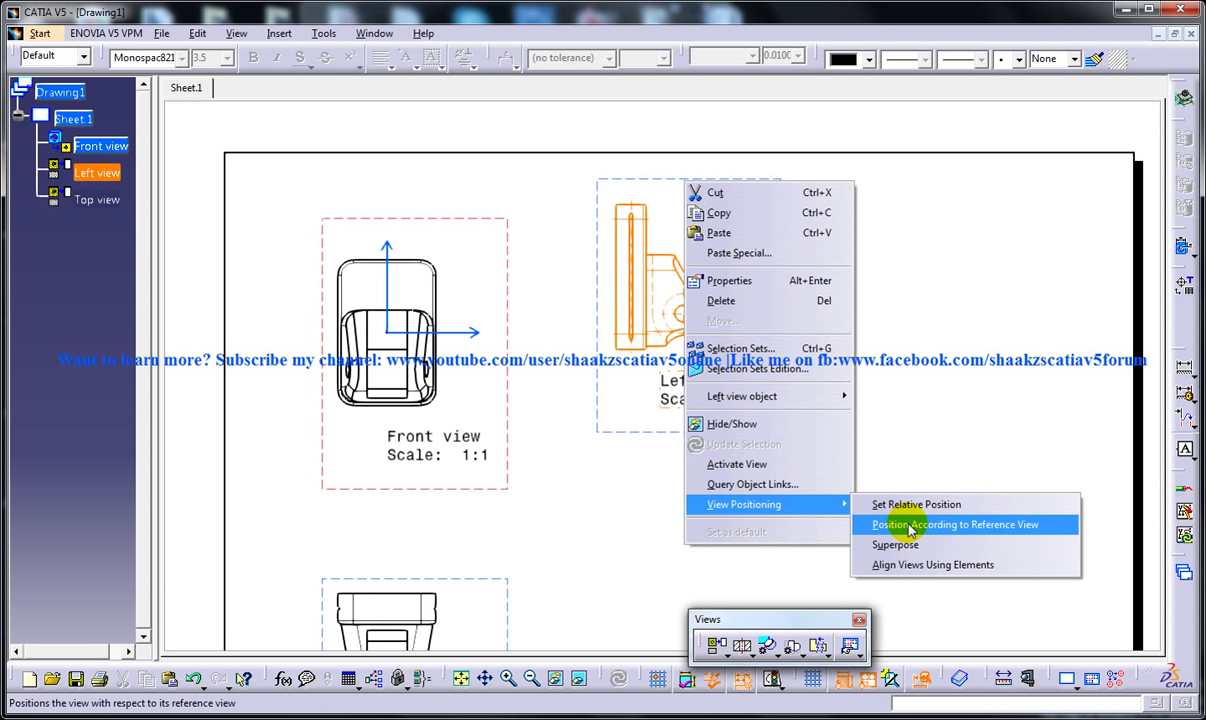
{"action": "left_click", "coordinate": [990, 524]}
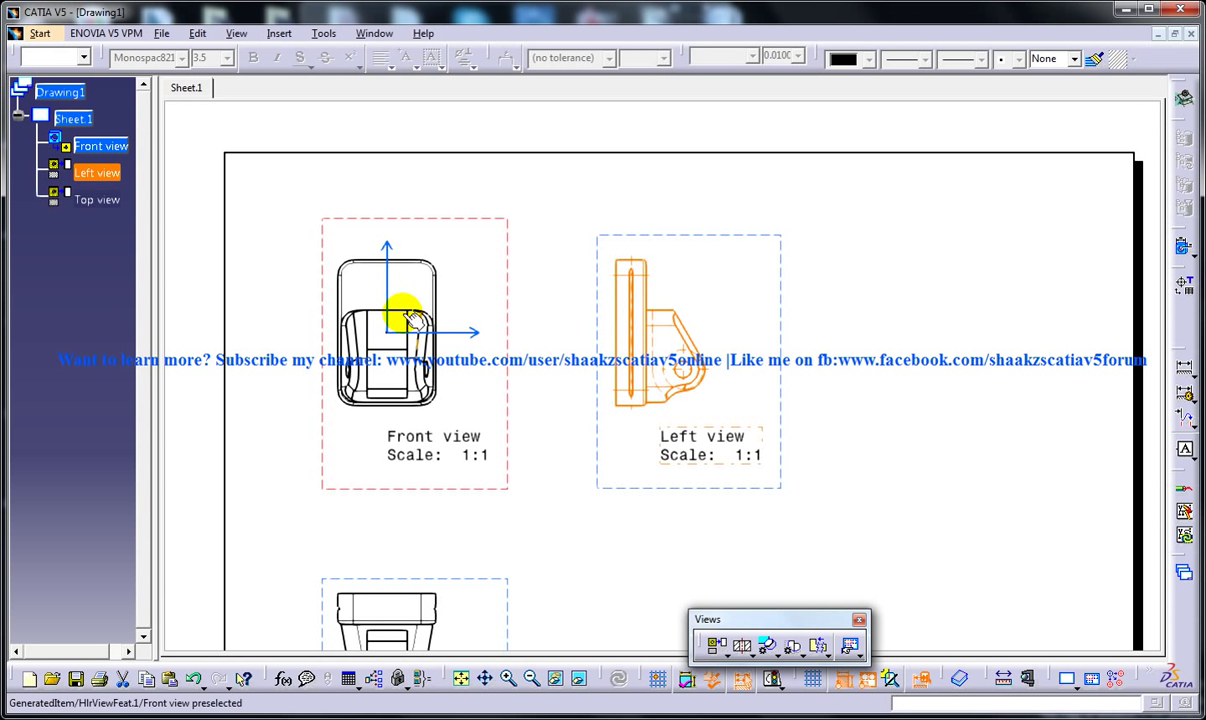